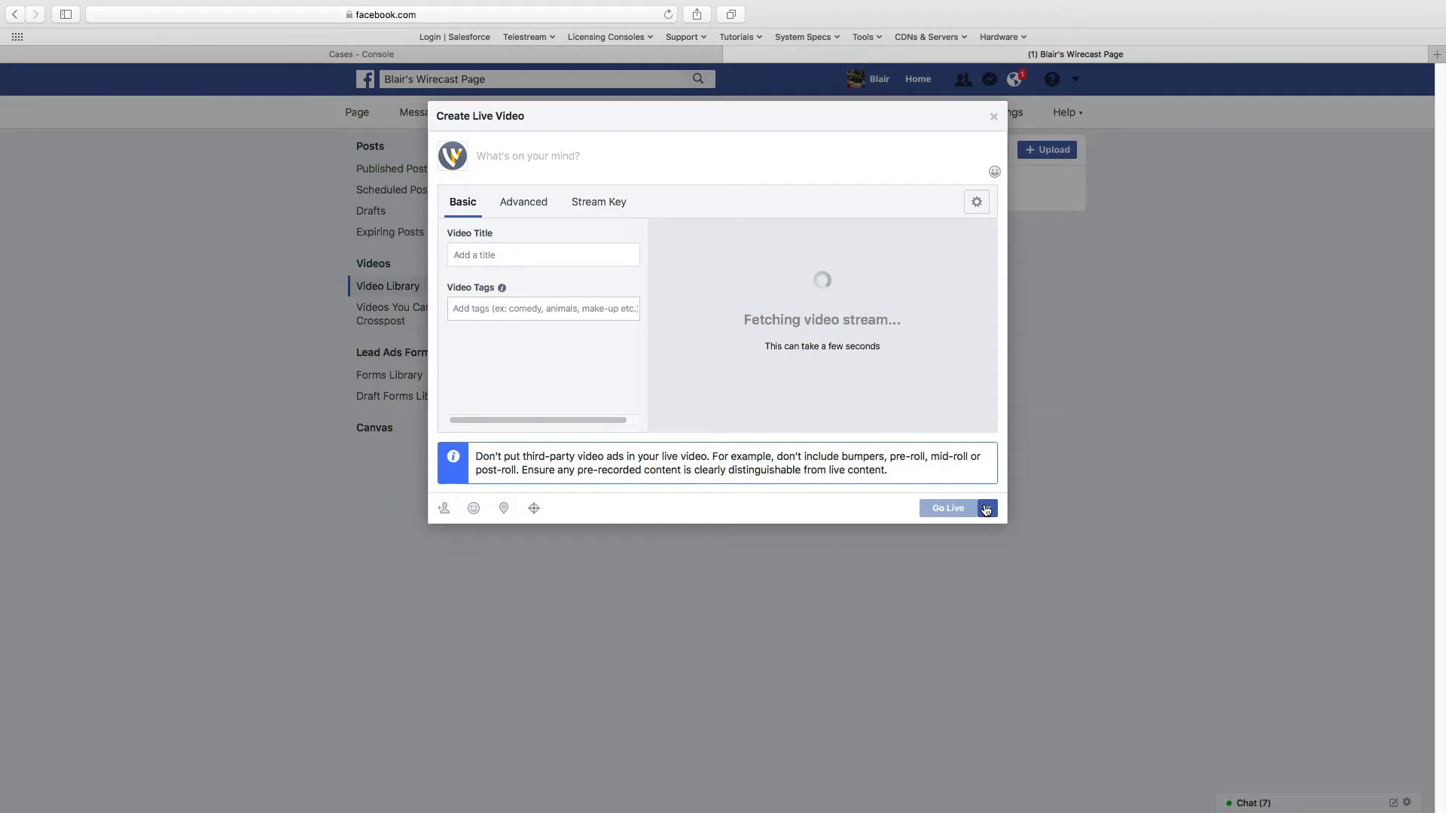
# Copy the new live video's Facebook embed code via the gear menu's Embed option.
pyautogui.click(976, 203)
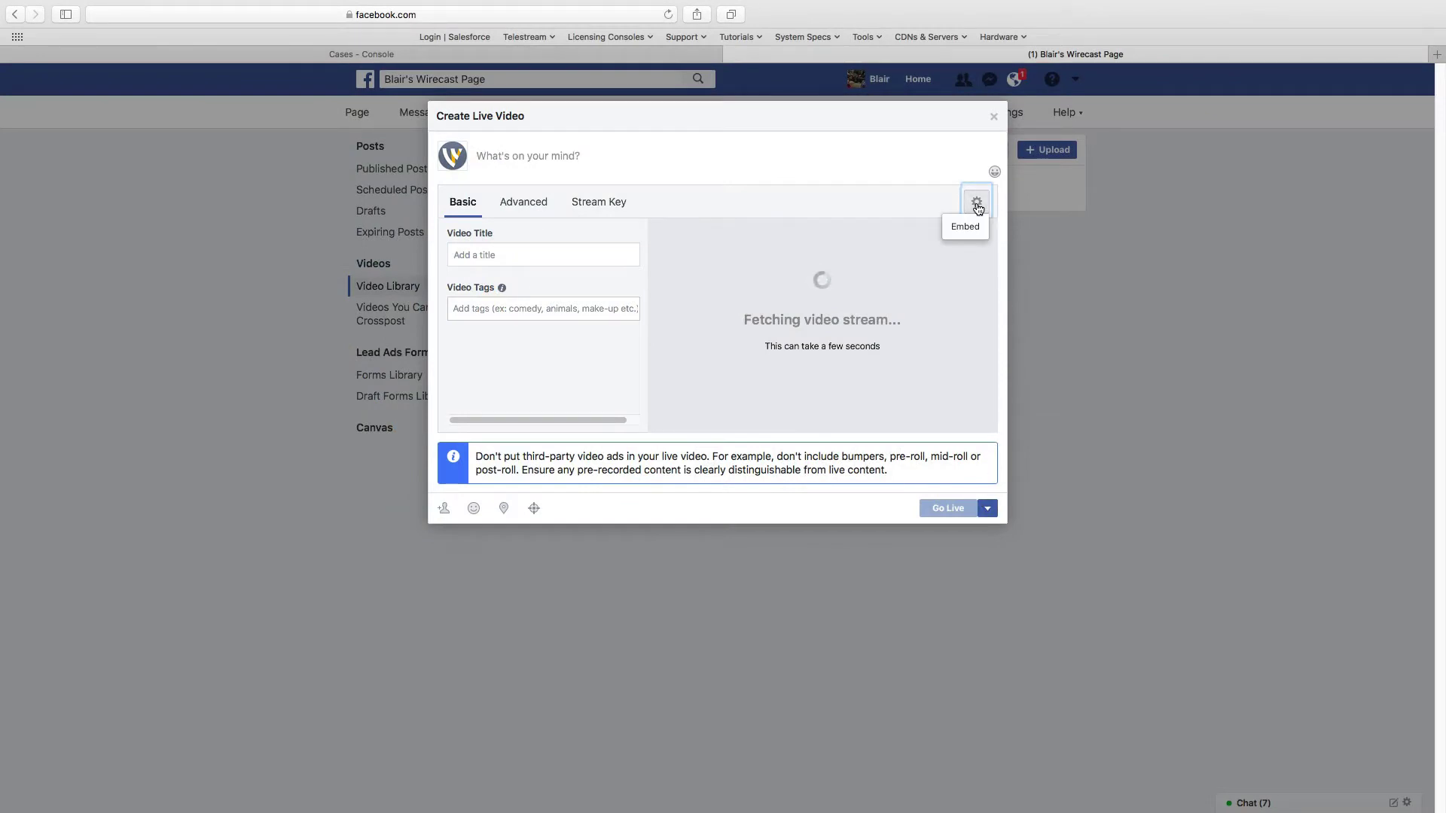
pyautogui.click(970, 226)
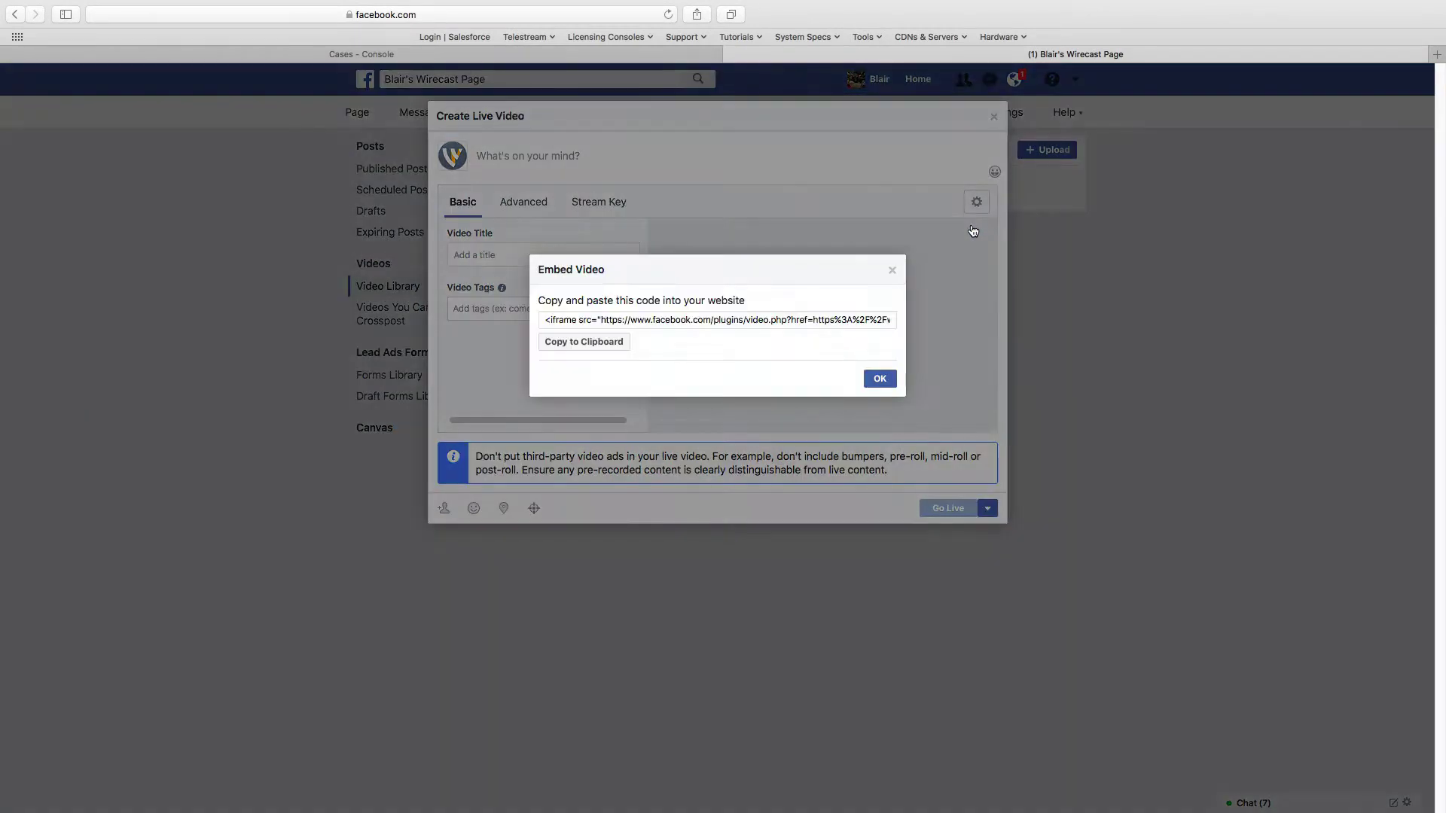
pyautogui.click(606, 344)
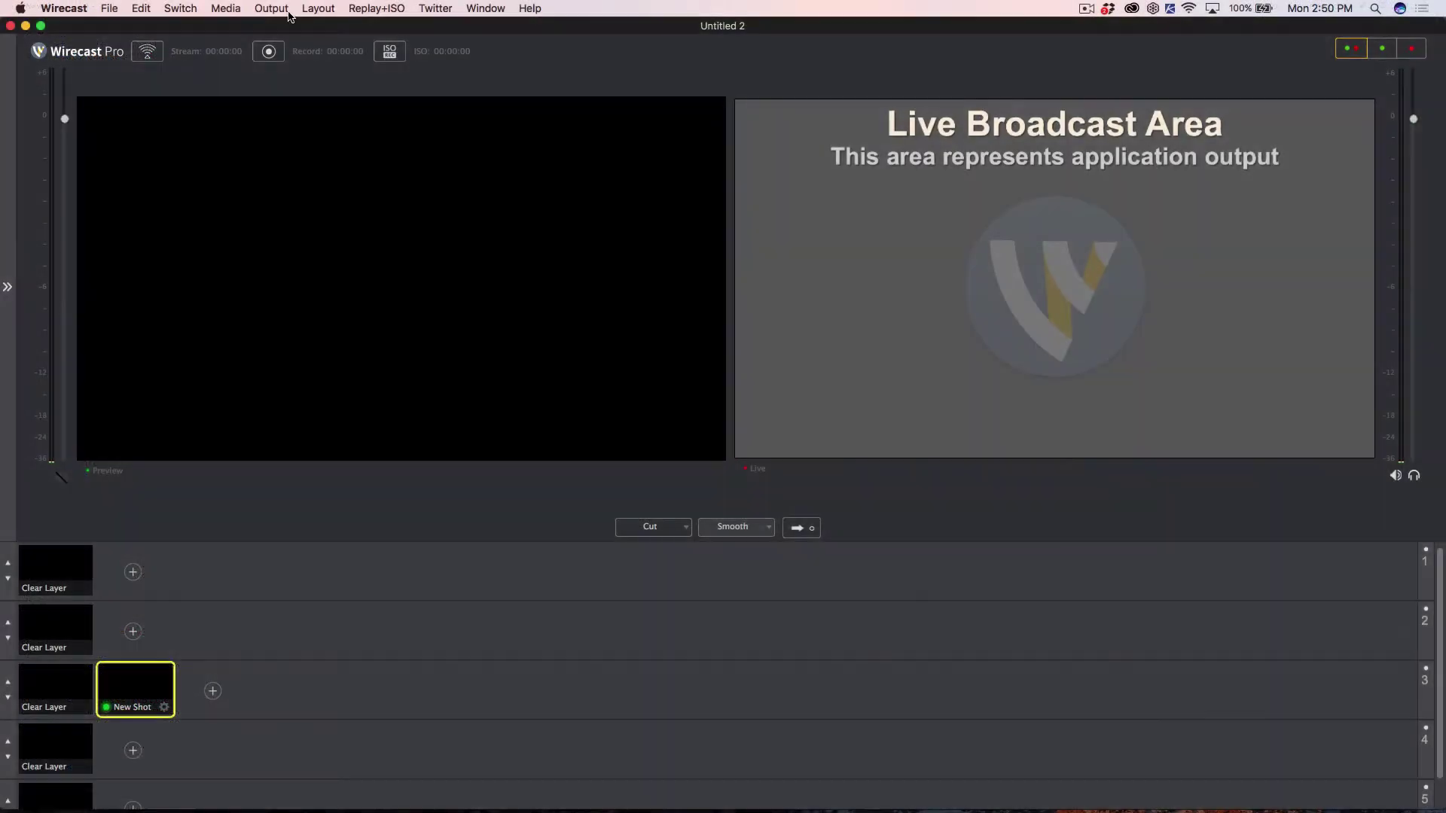
# Set a Facebook Live output destination scheduled for 7/7/17 at 5:00 PM and dismiss the notice.
pyautogui.click(273, 8)
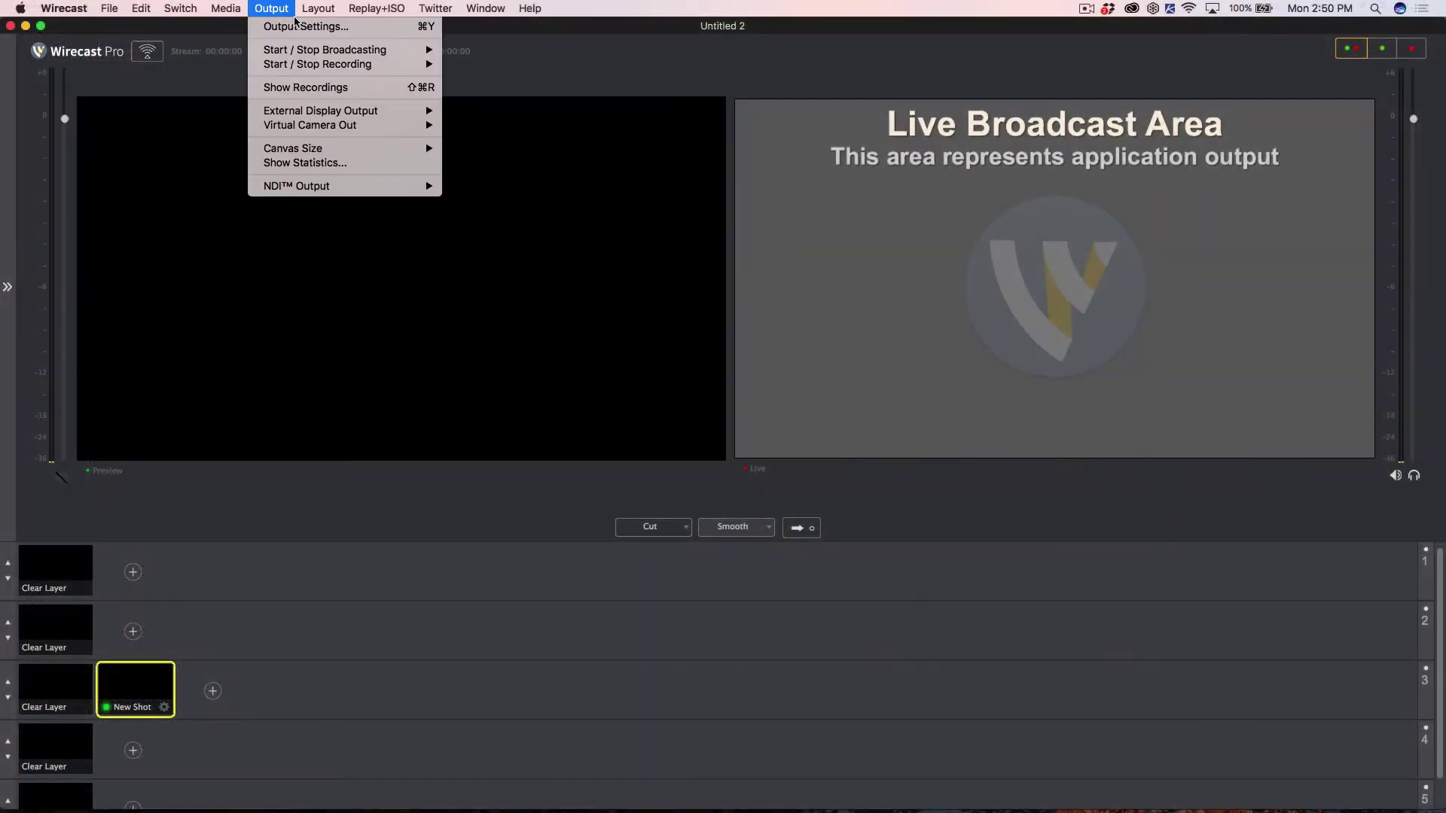
pyautogui.click(303, 25)
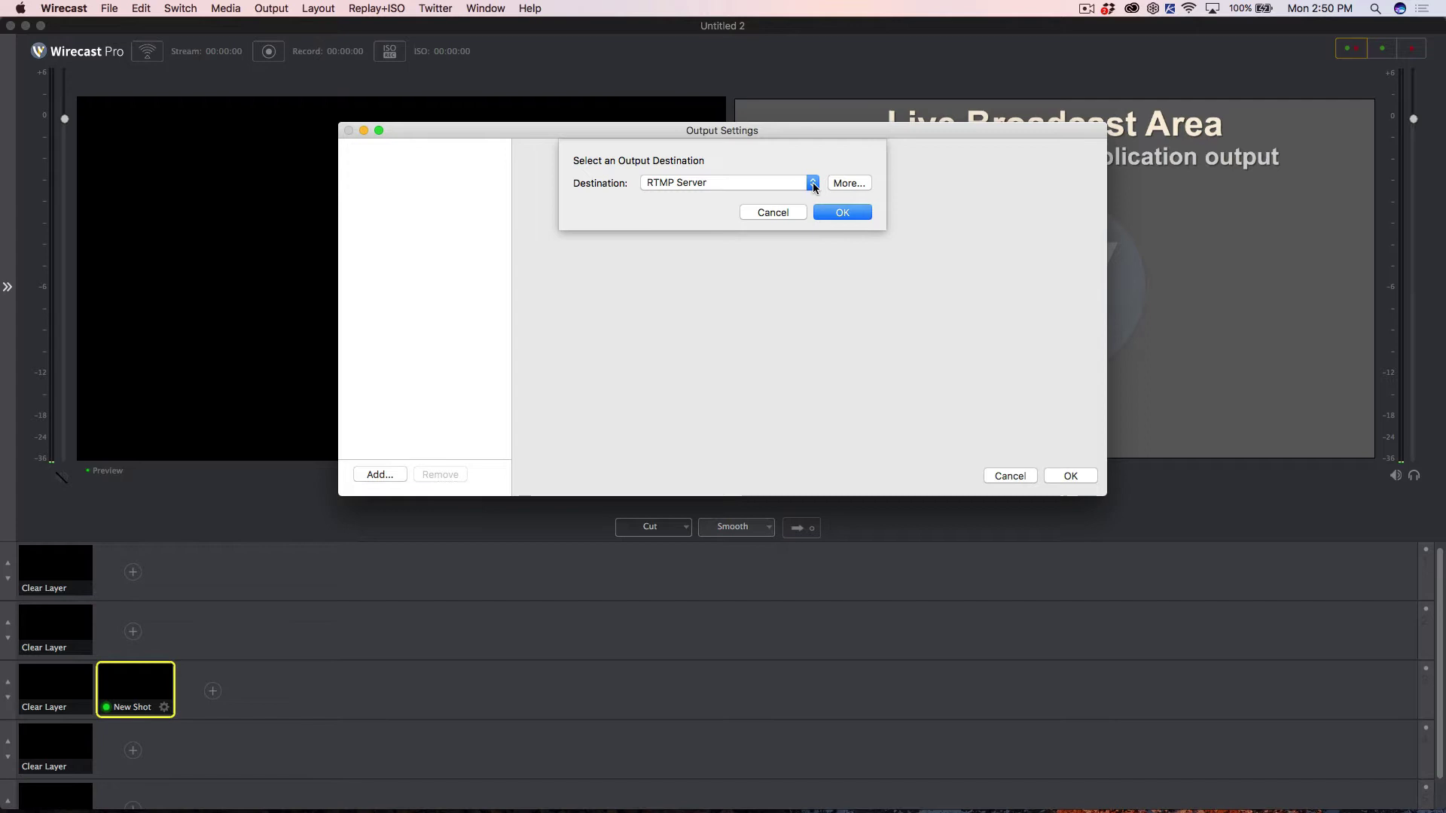
pyautogui.click(814, 186)
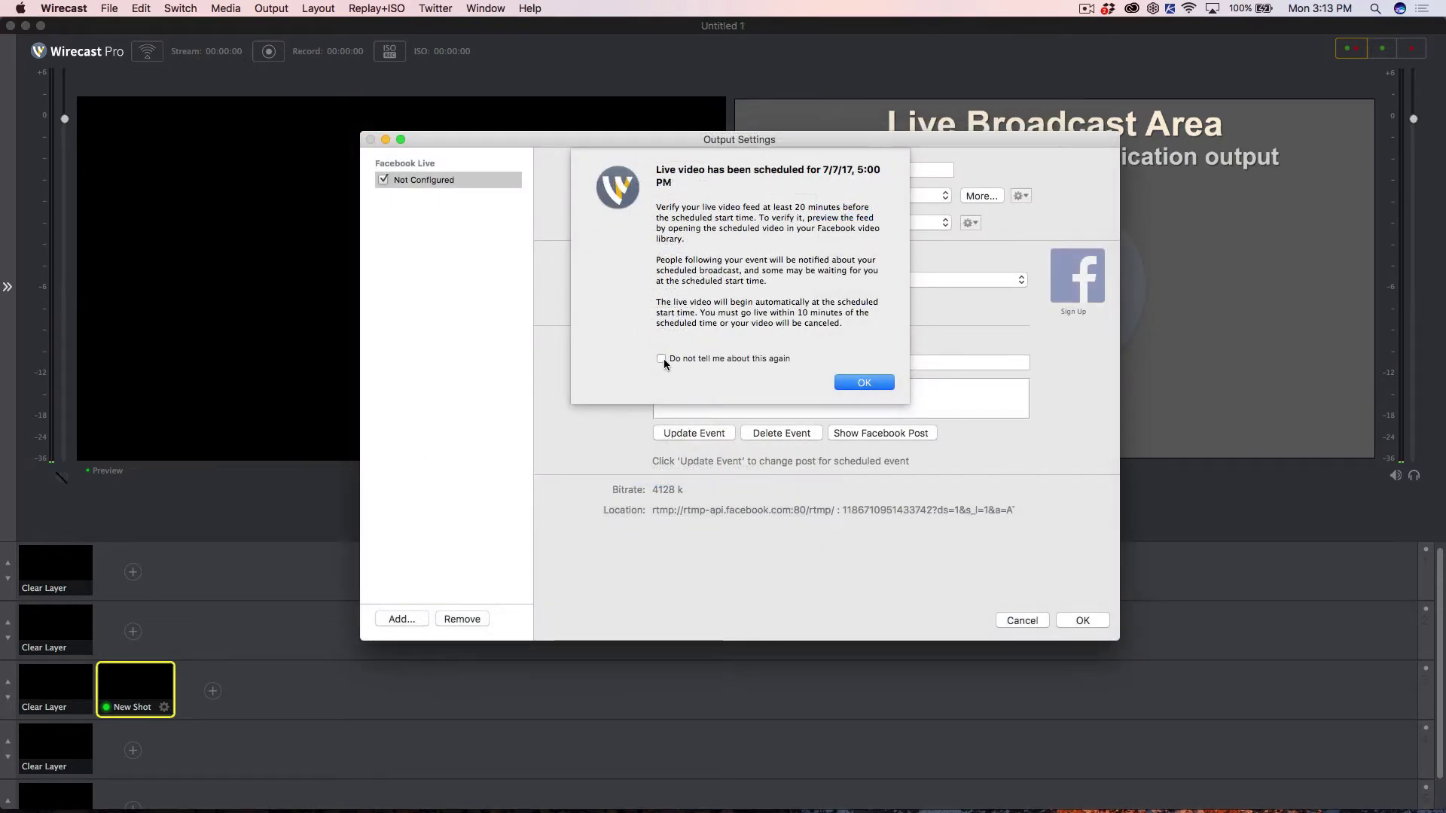
pyautogui.click(864, 383)
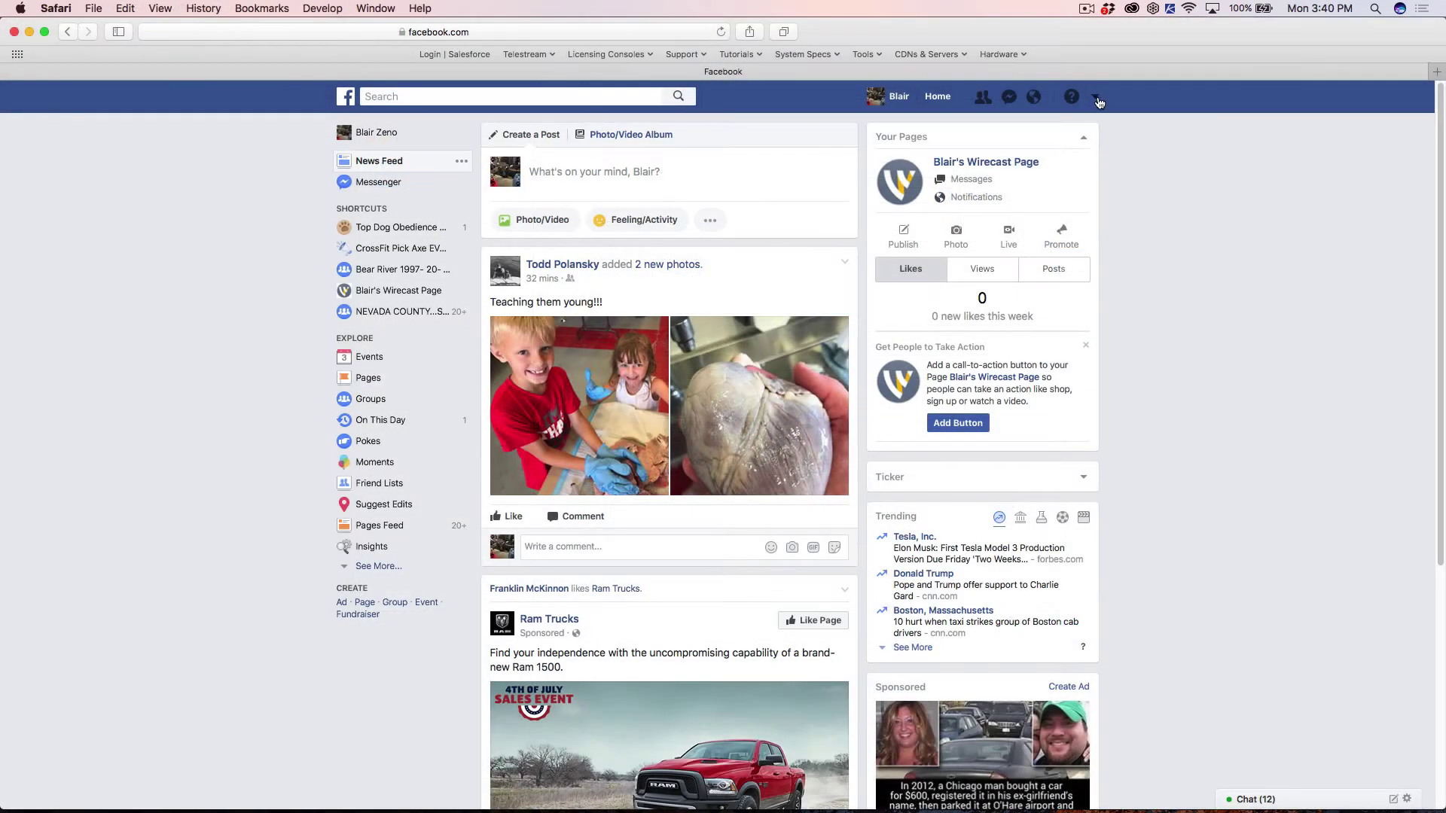
# Switch to the Wirecast page and open its scheduled live video from the Video Library.
pyautogui.click(1095, 97)
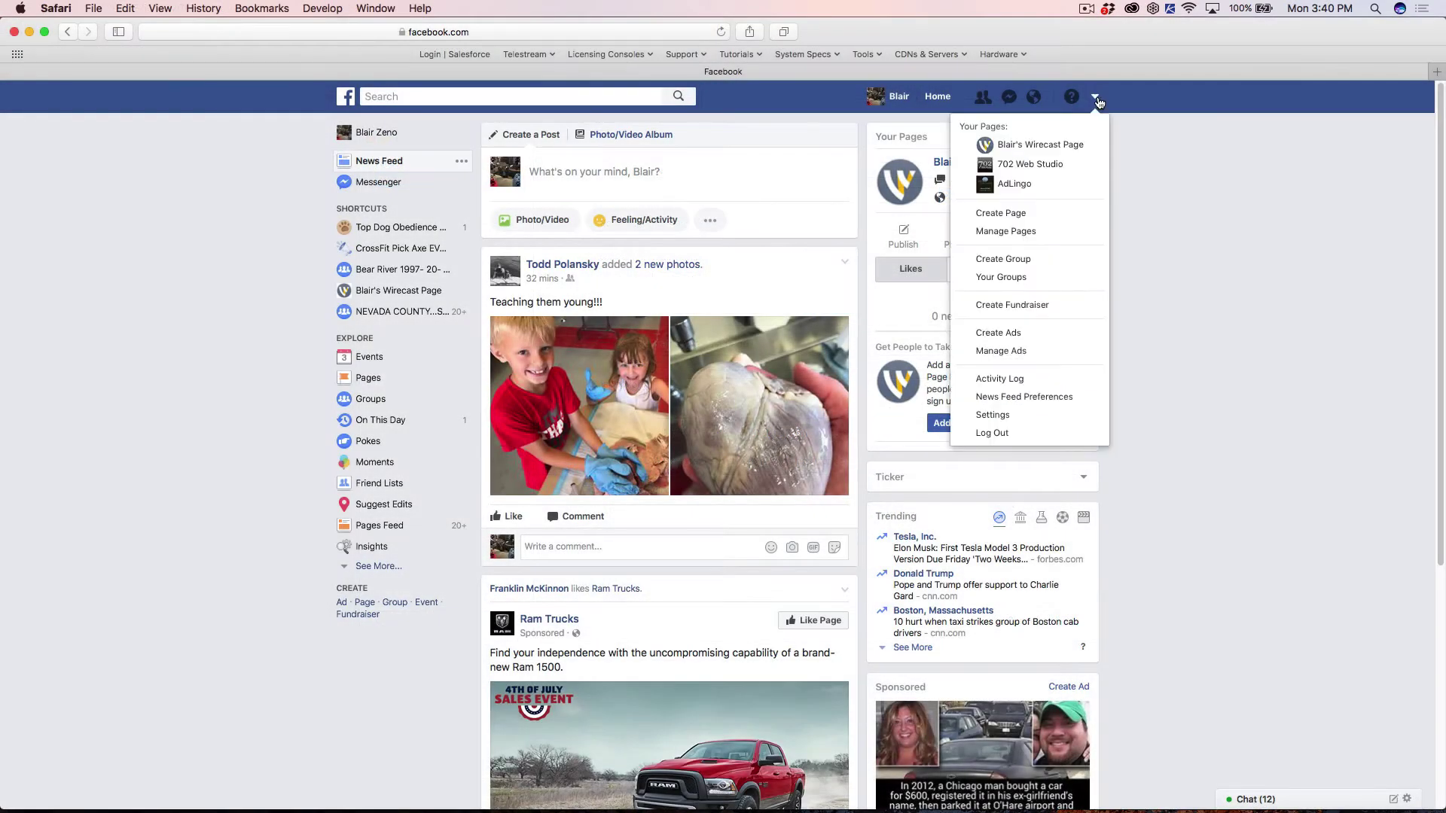
pyautogui.click(1081, 148)
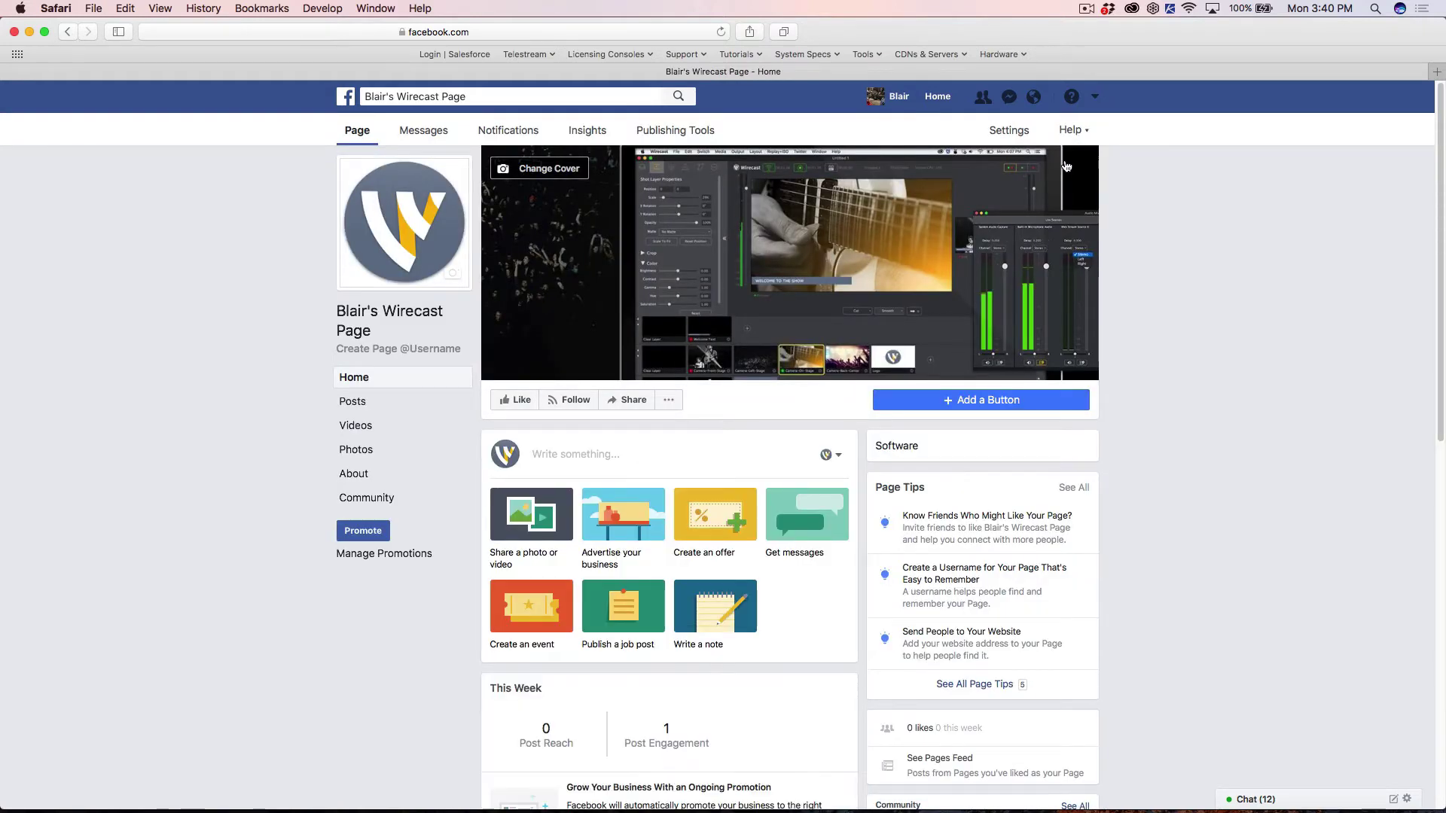
pyautogui.click(689, 137)
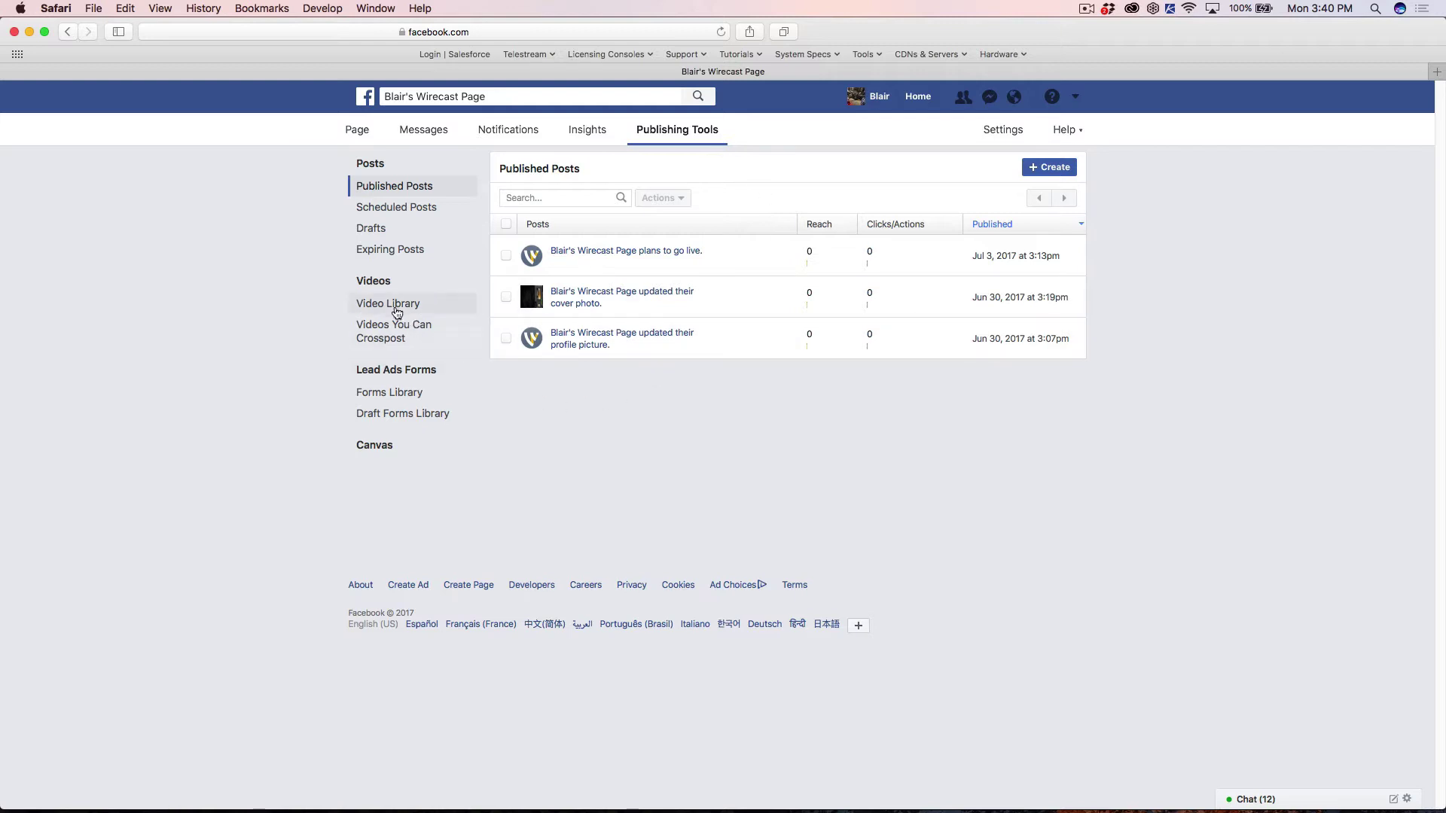
pyautogui.click(397, 305)
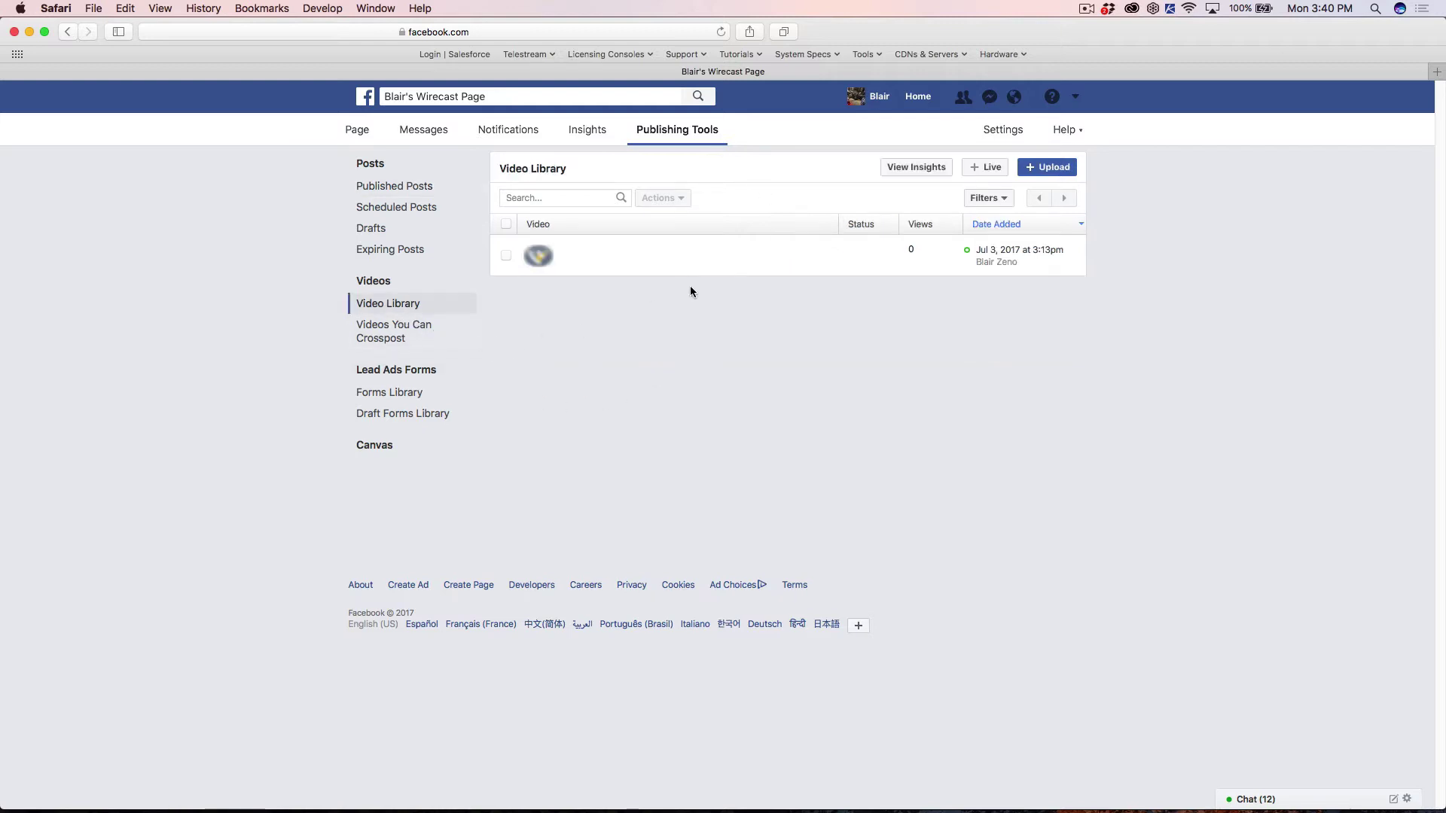
pyautogui.moveTo(558, 258)
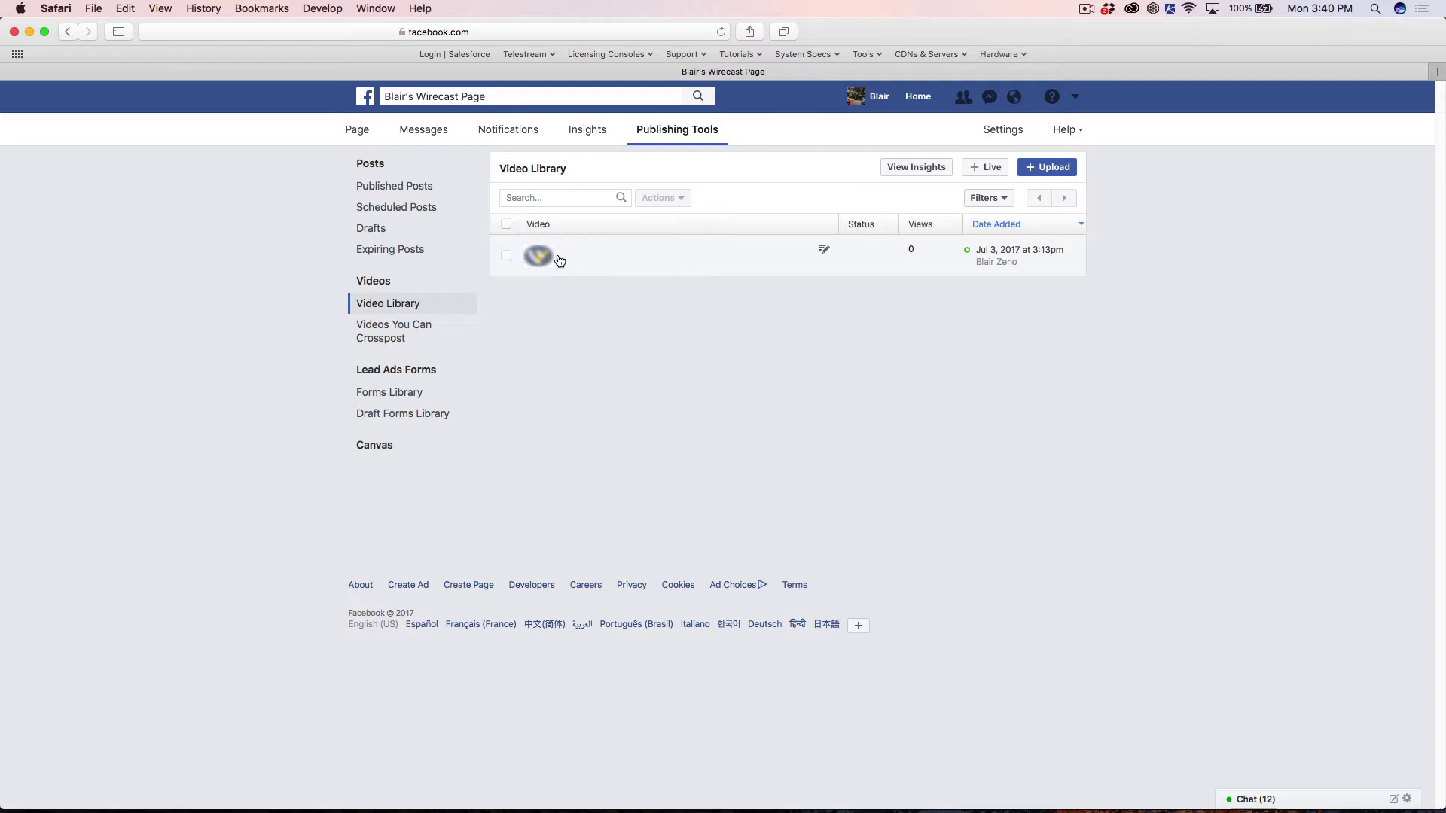
pyautogui.click(559, 262)
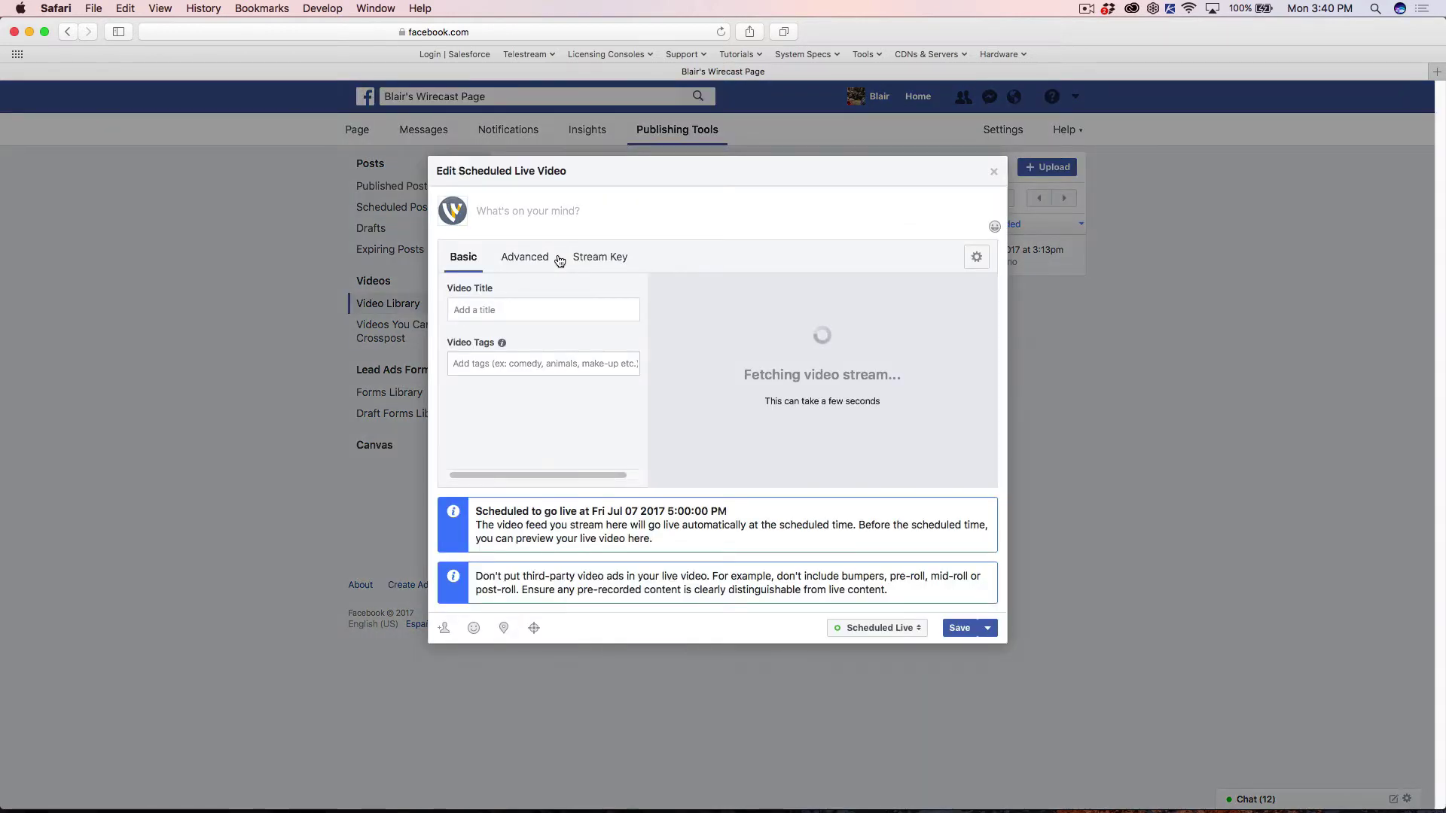
# Show the scheduled live video's embed code through its gear menu's Embed option.
pyautogui.click(978, 259)
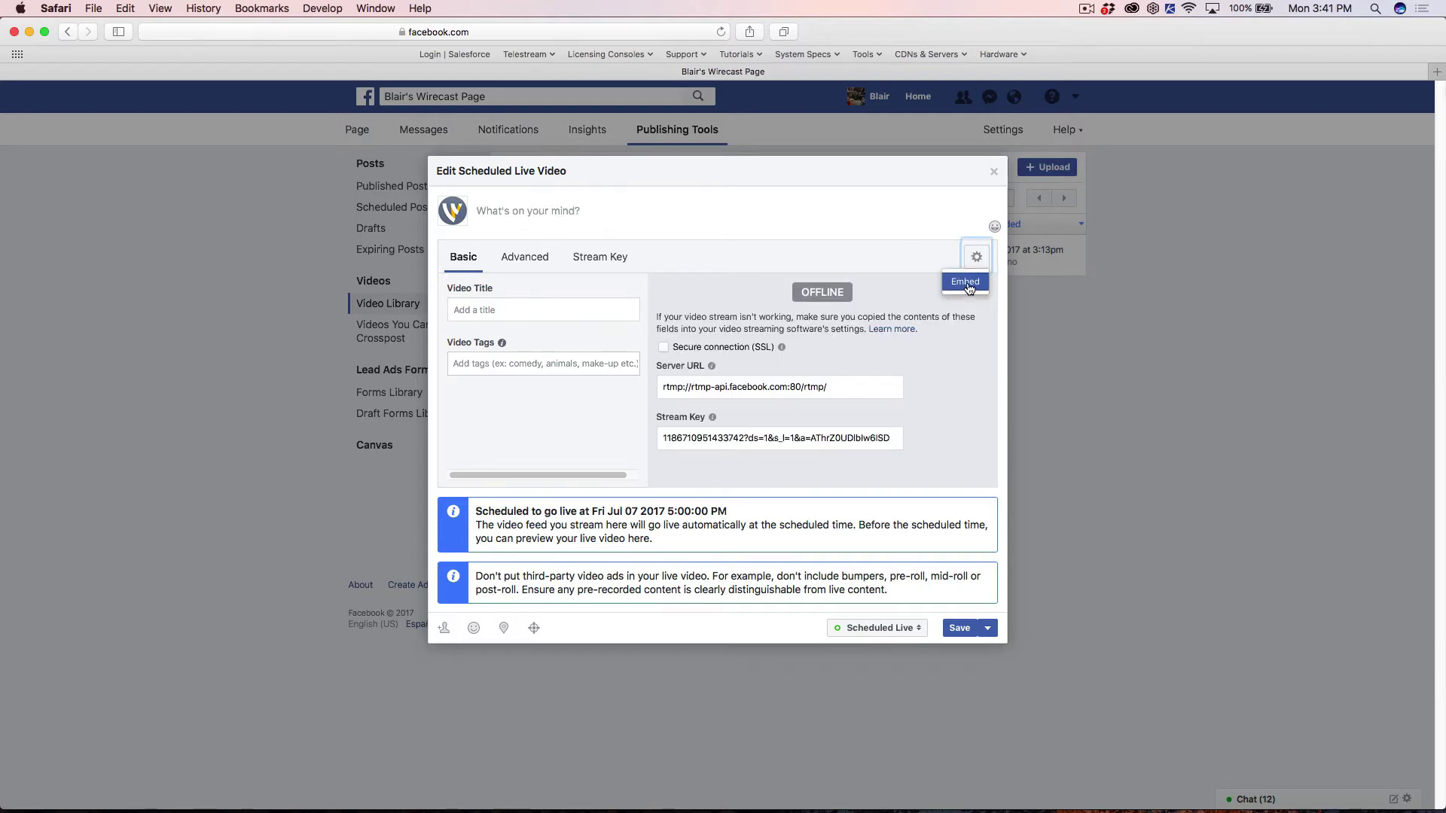
pyautogui.click(966, 283)
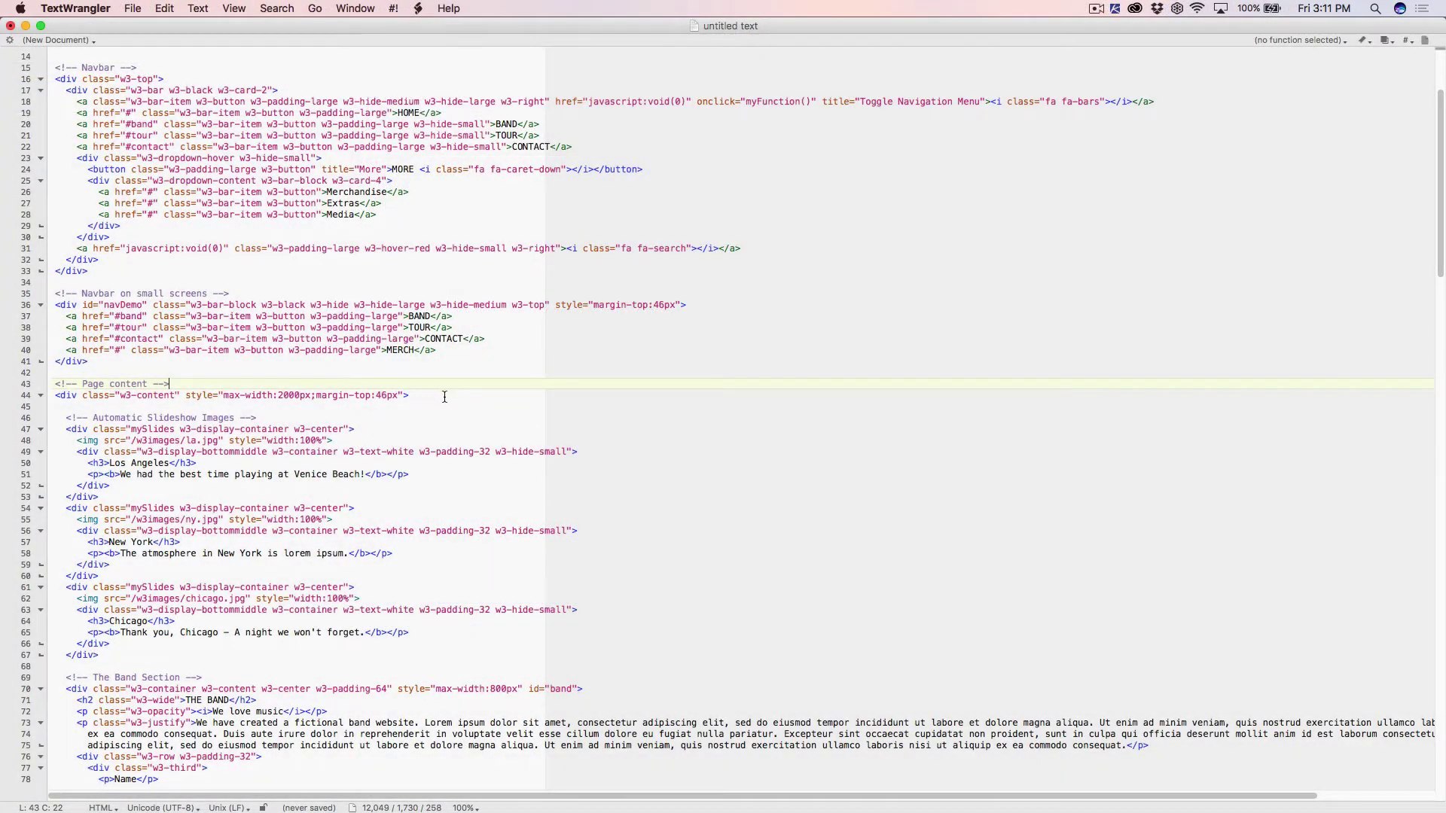
# Paste the Facebook embed iframe on a new line after line 44's content div.
pyautogui.press('Return')
pyautogui.press('super+v')
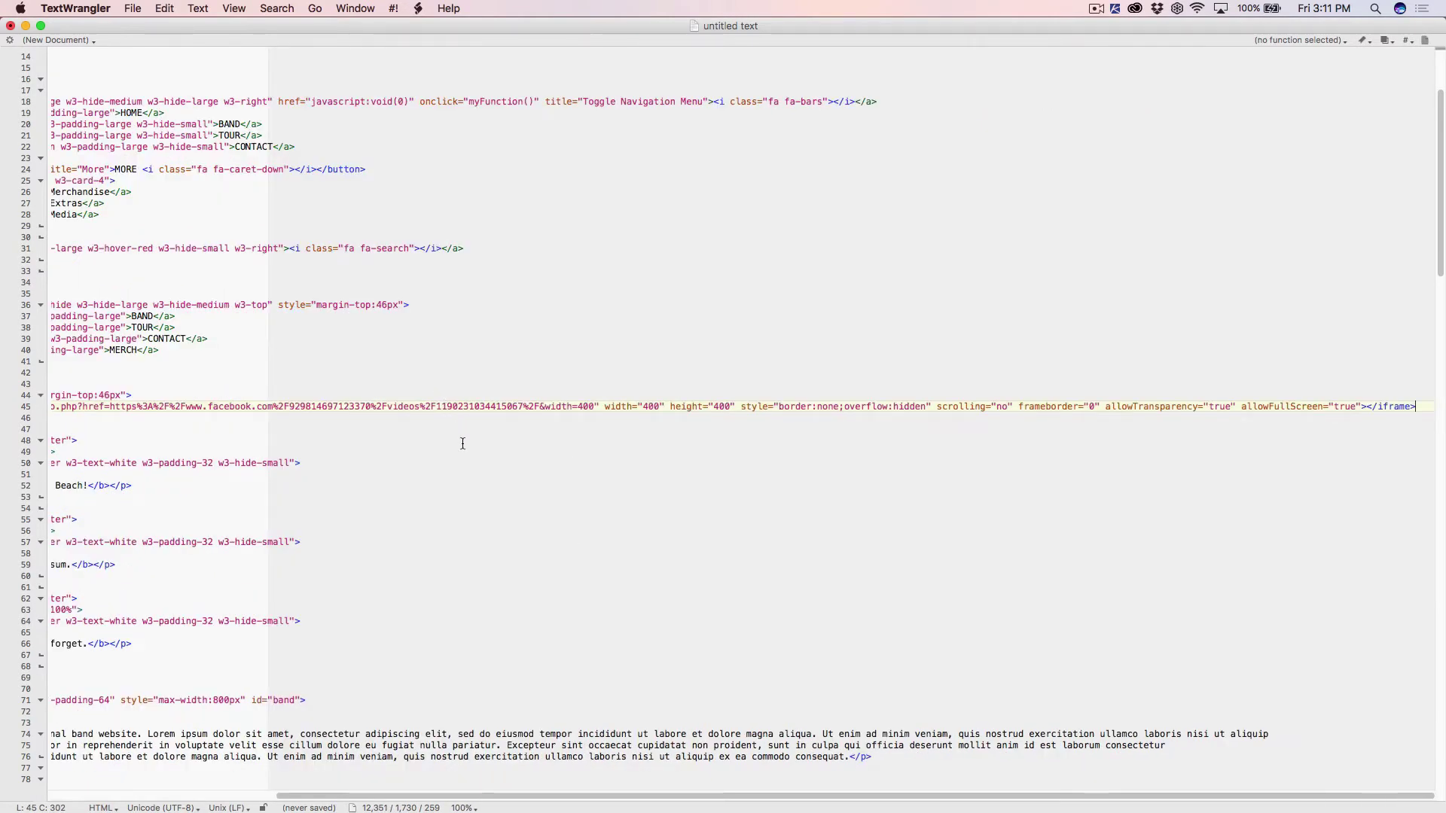
pyautogui.moveTo(478, 805); pyautogui.dragTo(158, 778)
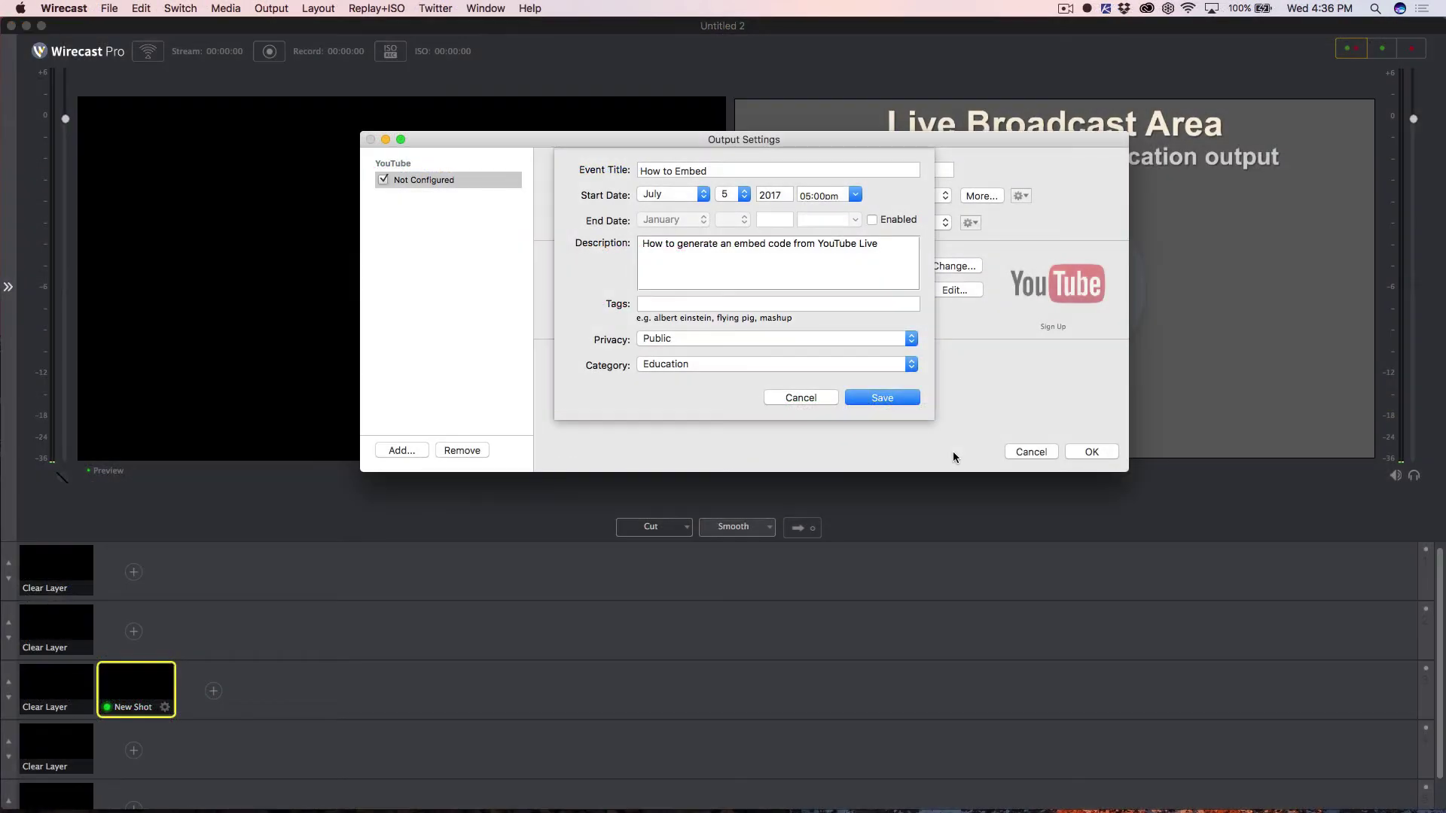
# Save the 'How to Embed YouTube' event for July 5, 2017 and continue Google sign-in.
pyautogui.click(900, 397)
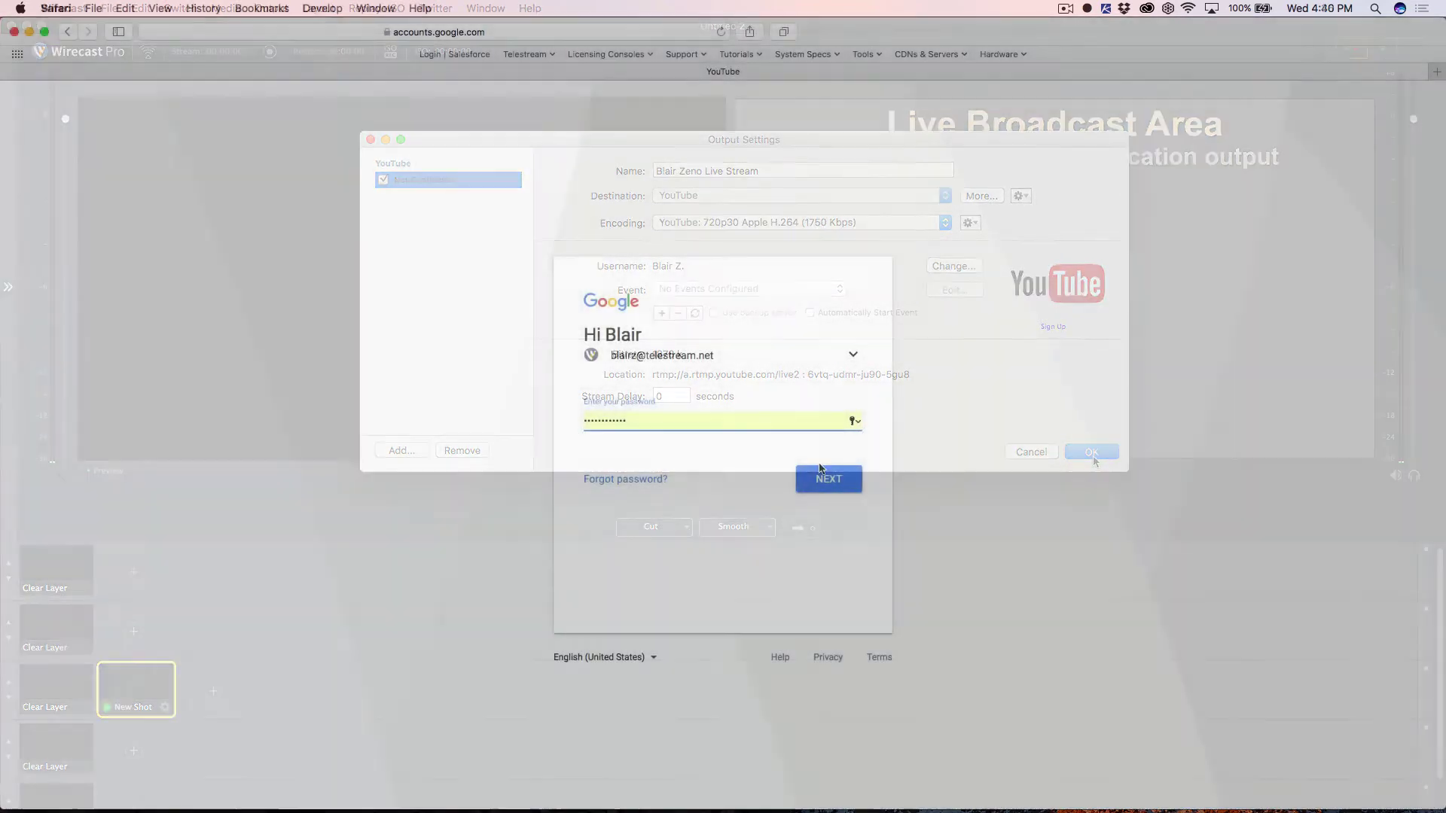
pyautogui.click(829, 480)
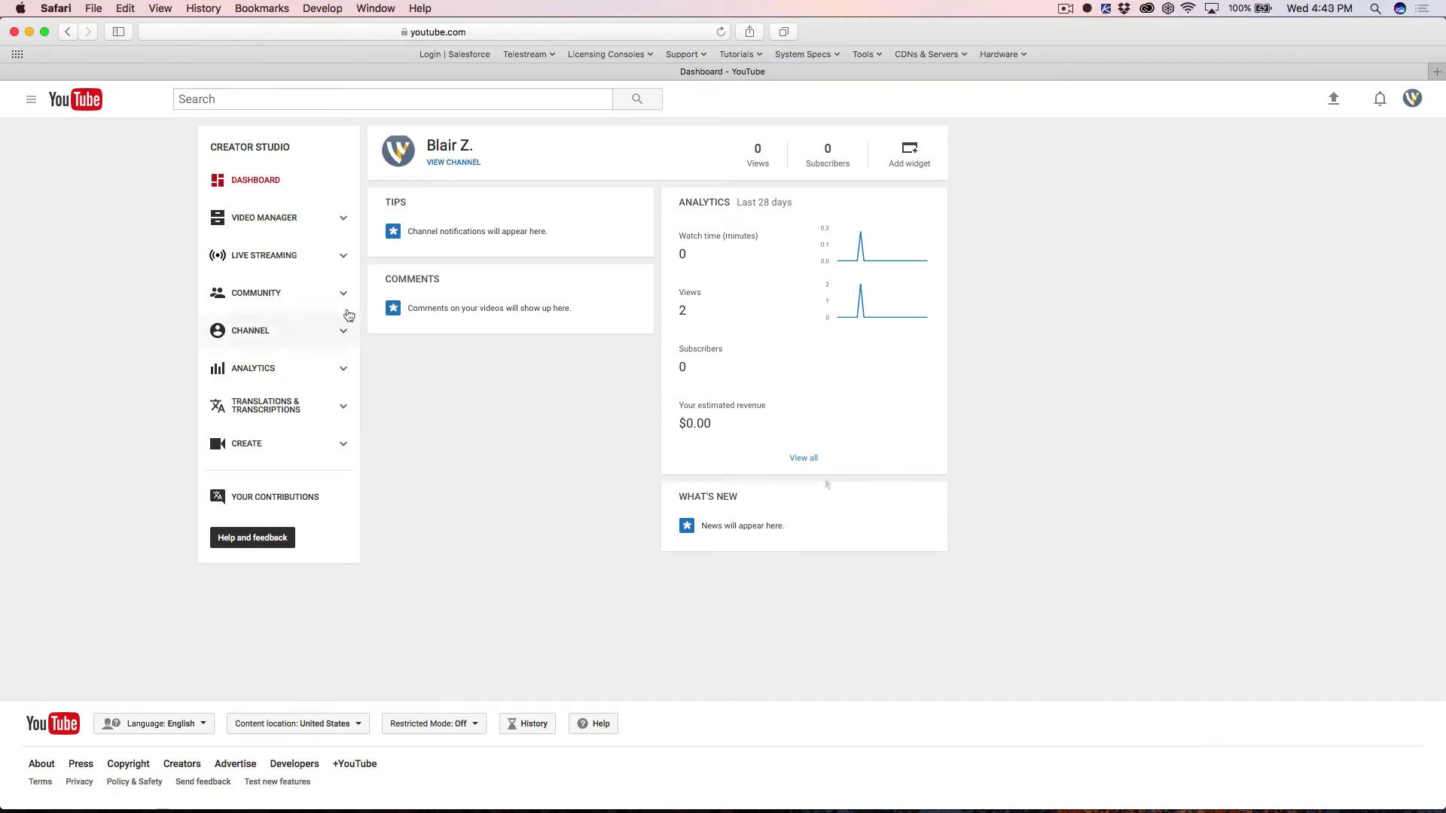
# Open the 'How to embed your YouTube Live Stream.' event from the Live Streaming Events list.
pyautogui.click(296, 257)
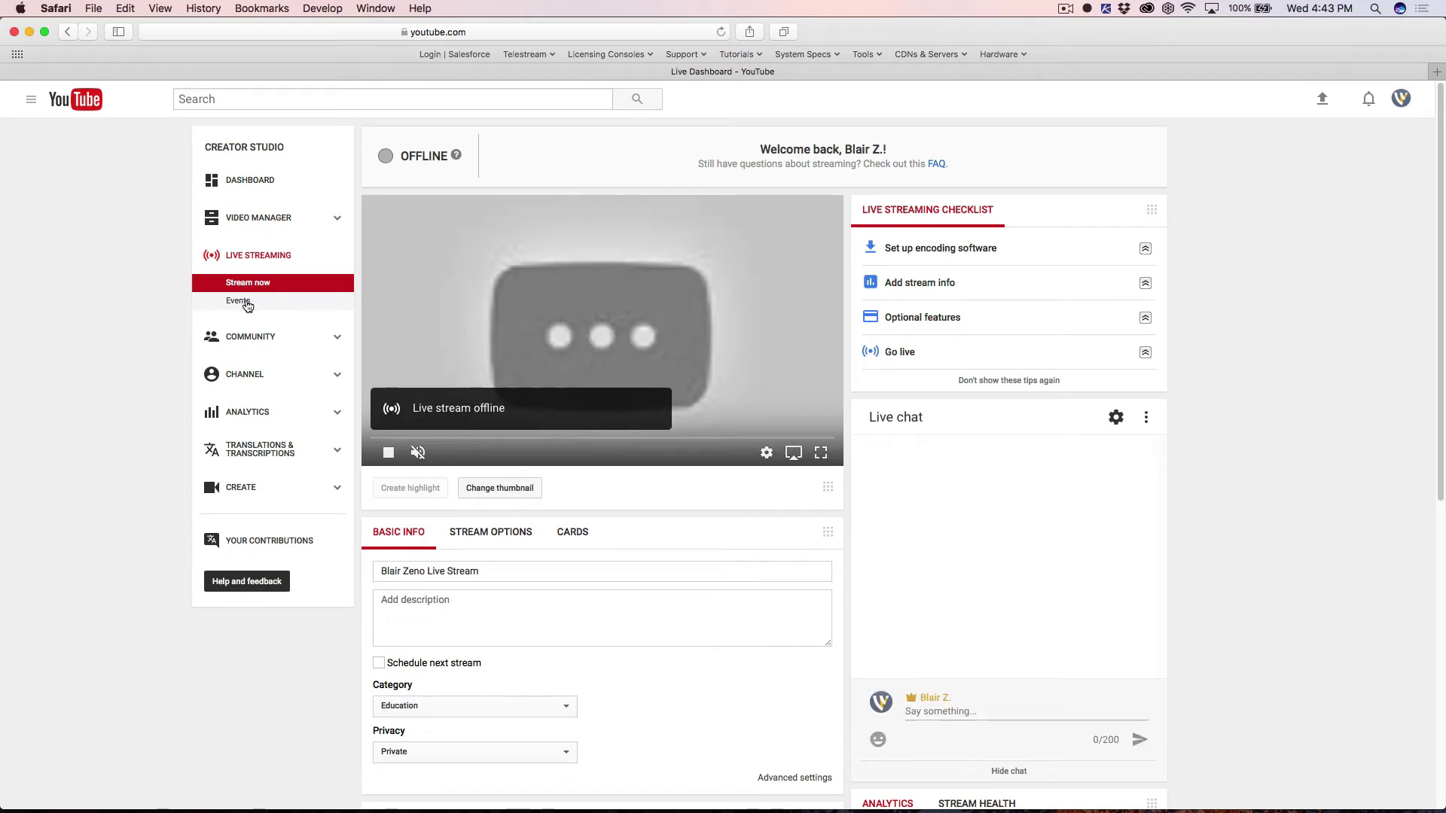
pyautogui.click(247, 302)
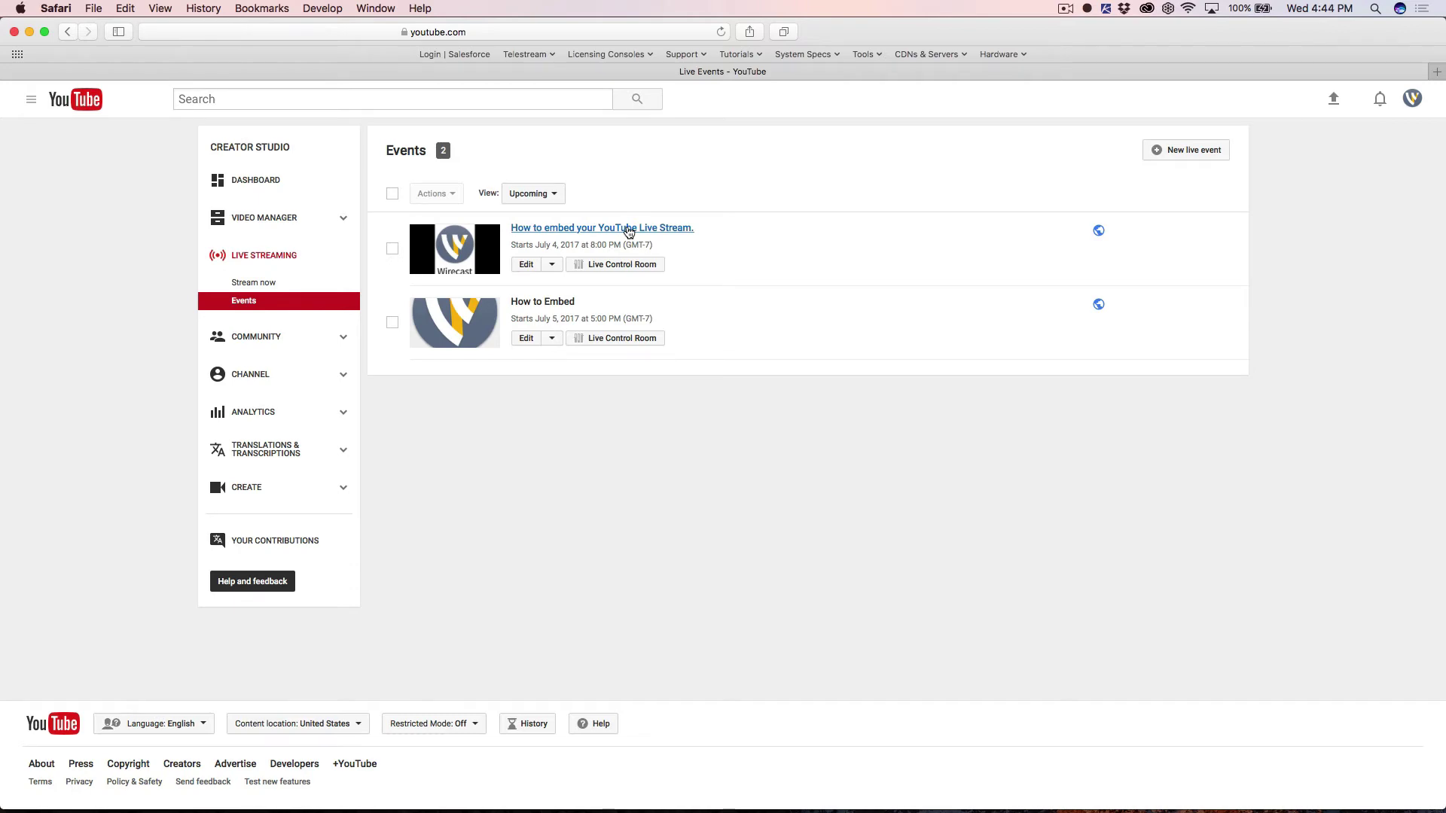
pyautogui.click(629, 231)
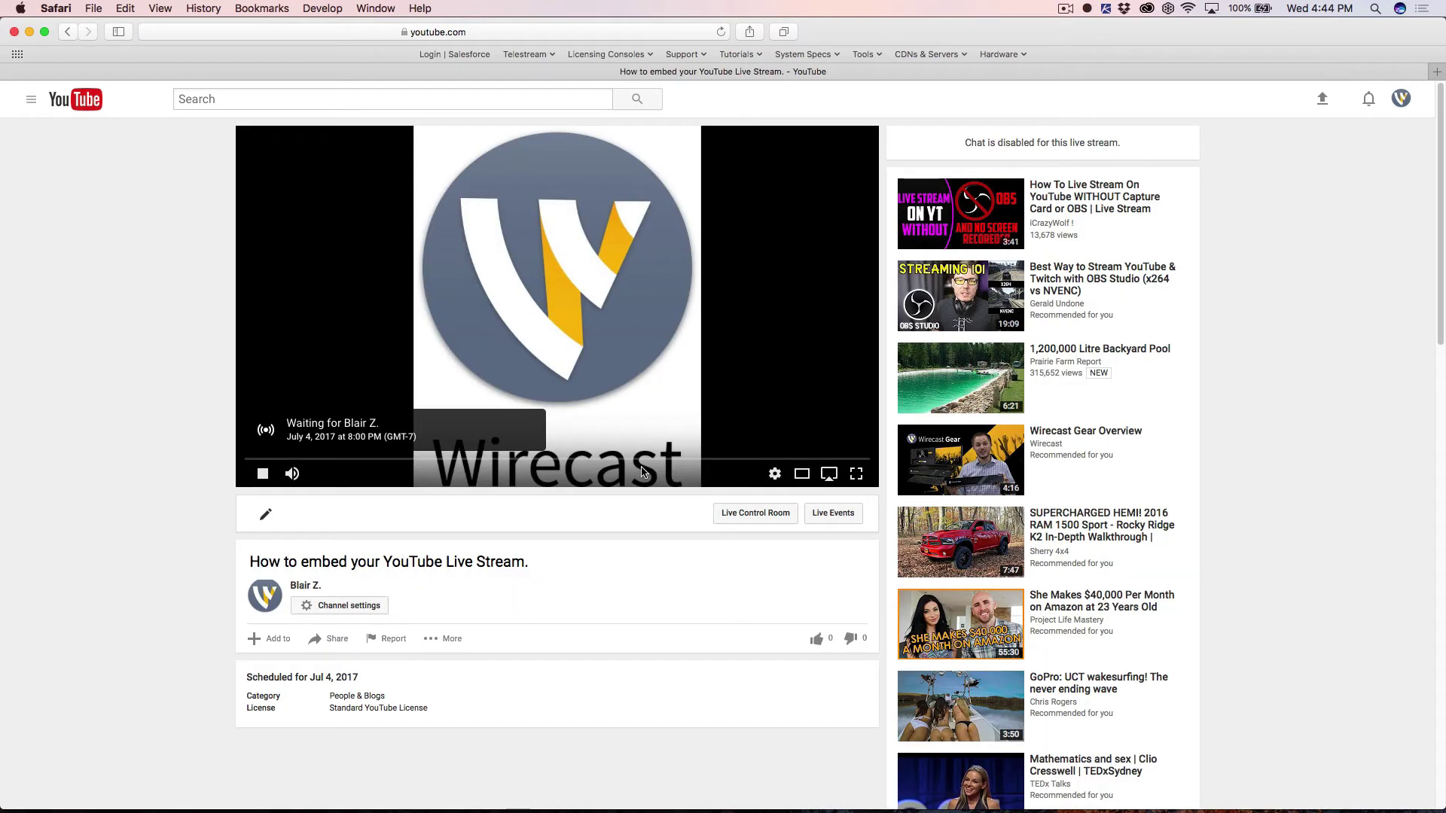
# Copy the live event's iframe embed code from the Share panel's Embed tab.
pyautogui.click(337, 639)
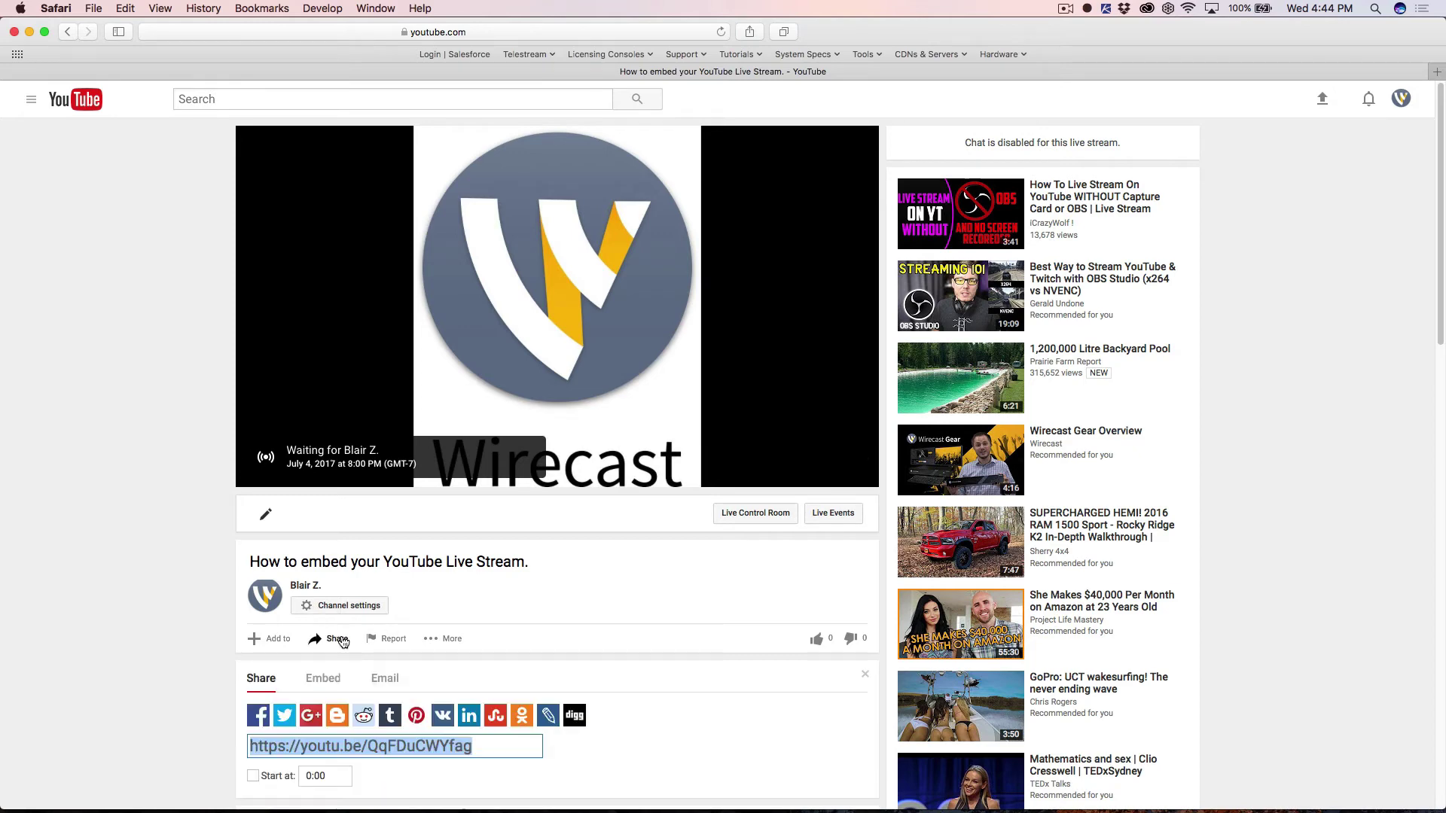
pyautogui.click(332, 682)
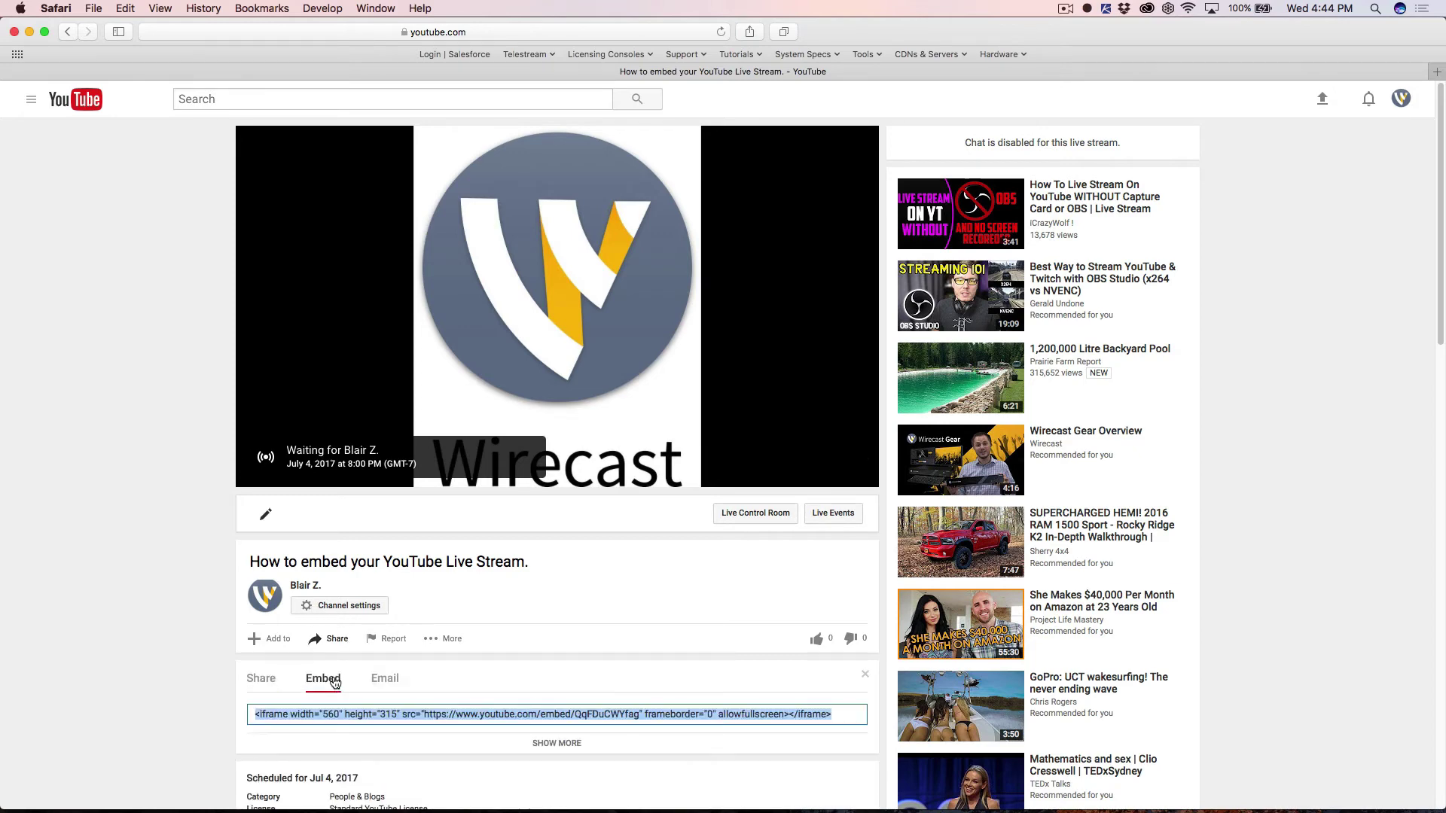
pyautogui.rightClick(492, 715)
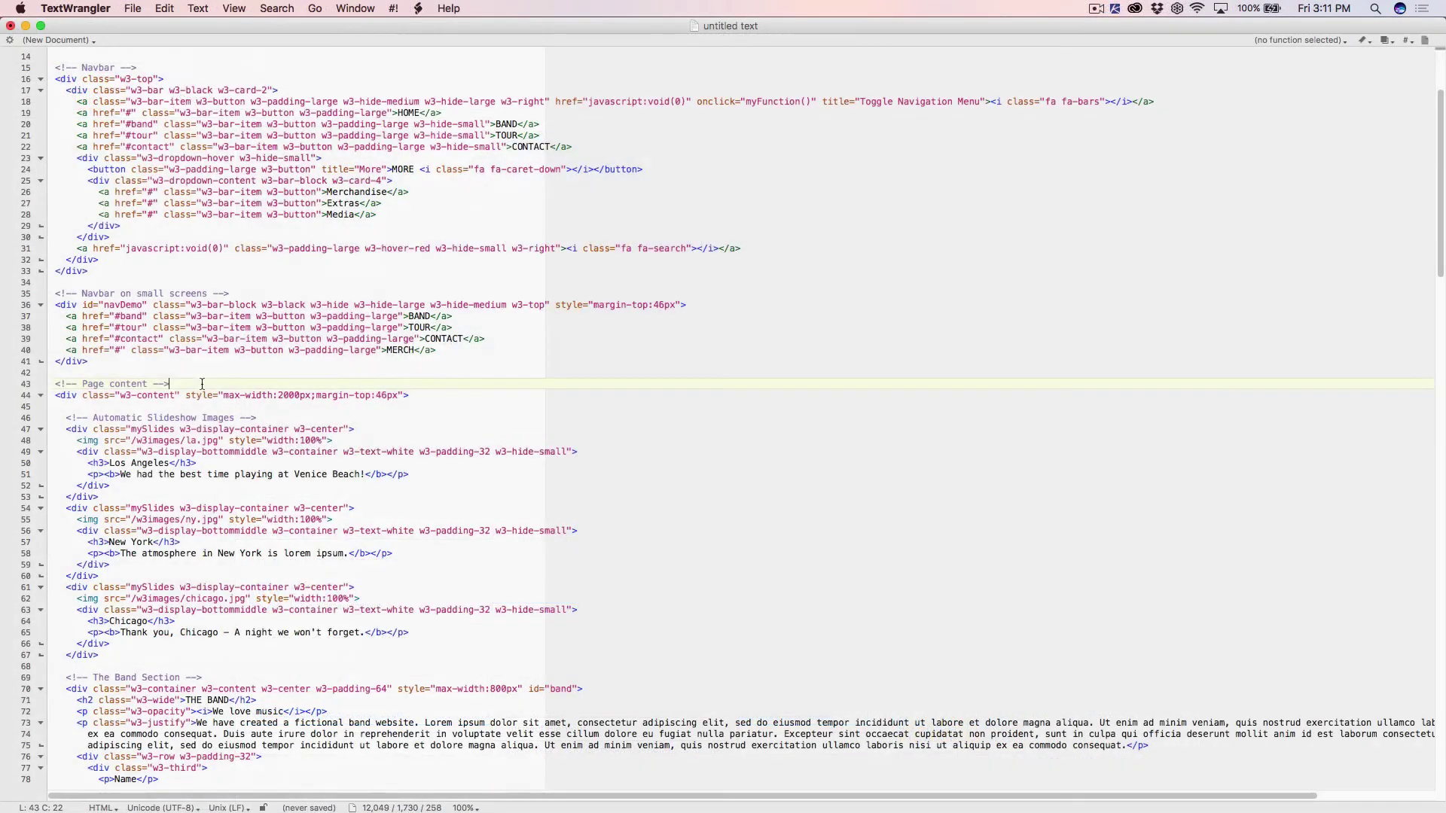
# Paste the YouTube embed code on a new line below line 44 in TextWrangler.
pyautogui.click(442, 394)
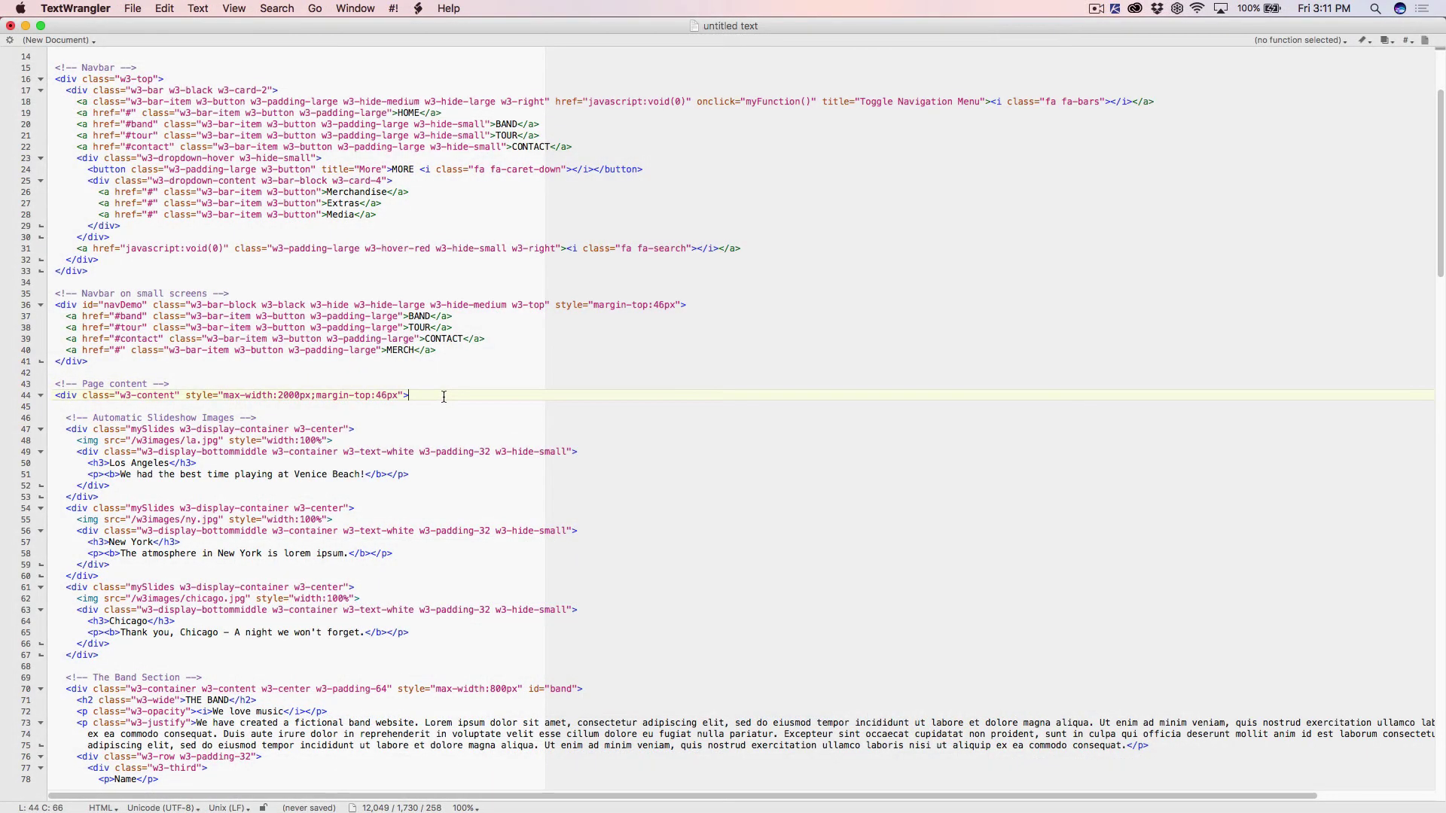
pyautogui.press('Return')
pyautogui.press('super+v')
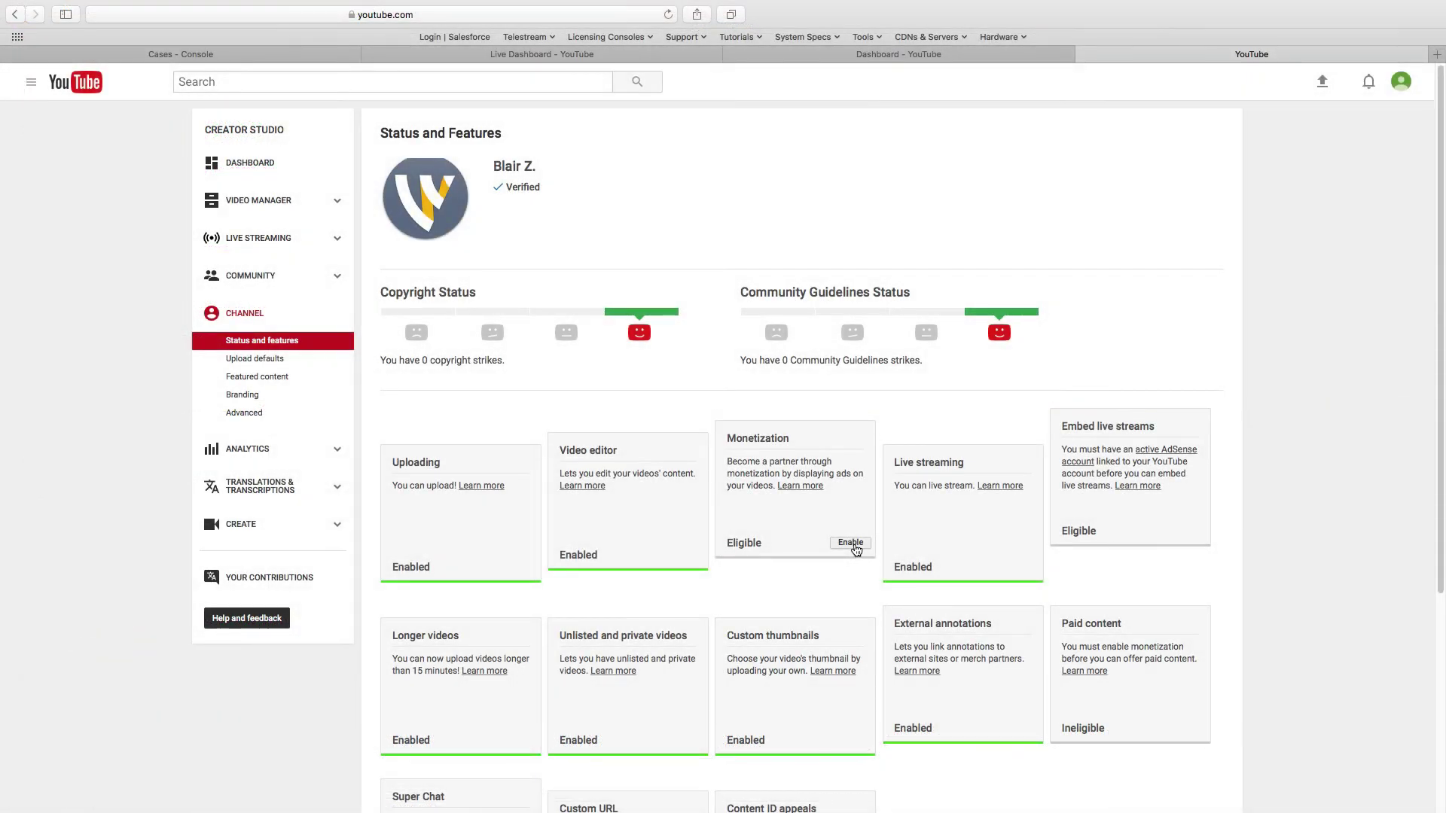
# Enable Monetization on Status and Features and start the Partner Program application.
pyautogui.click(851, 543)
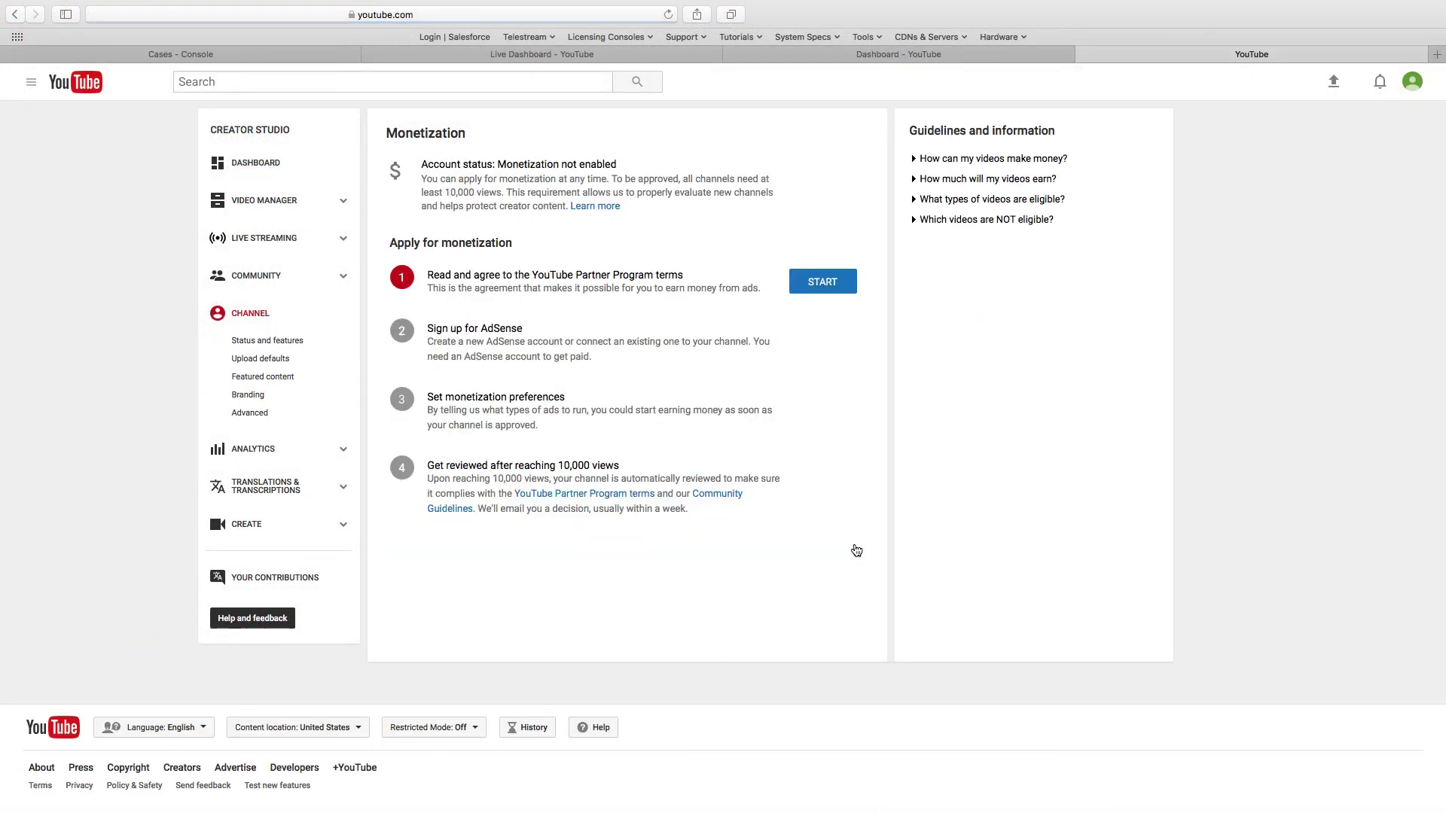
pyautogui.click(821, 286)
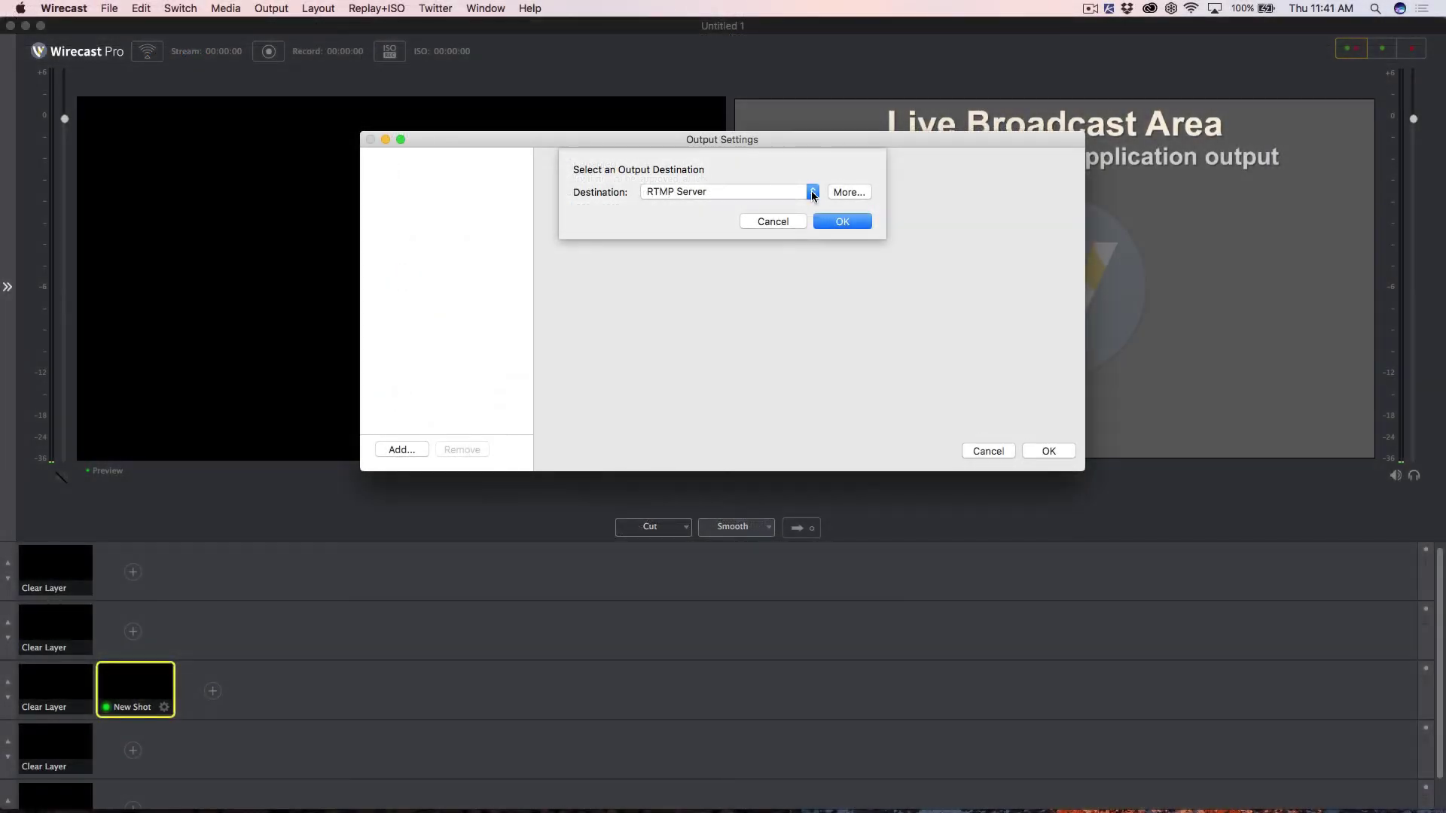
# Open the Destination menu listing services from Azure Media Services through YouTube and Zixi.
pyautogui.click(812, 192)
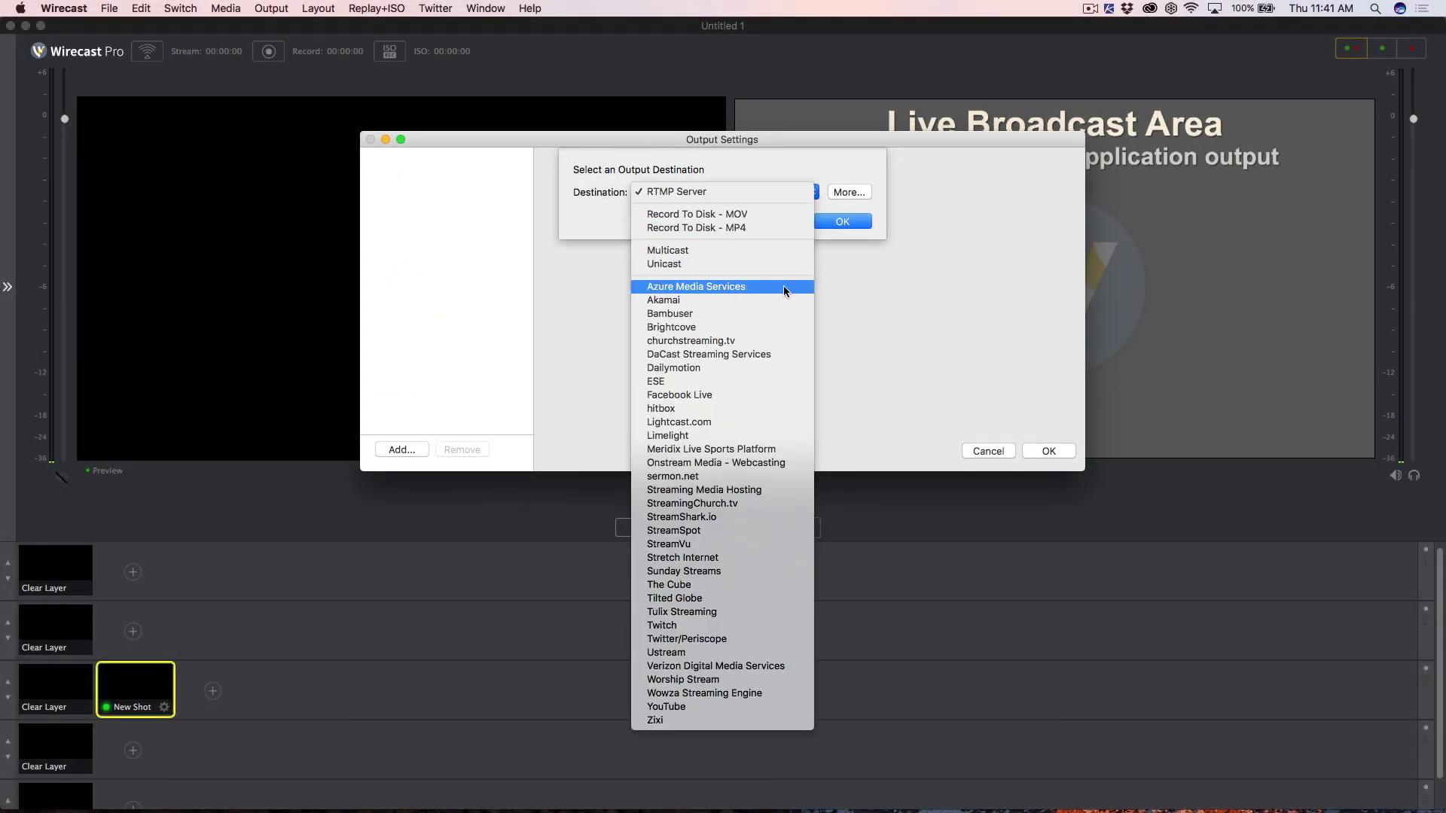